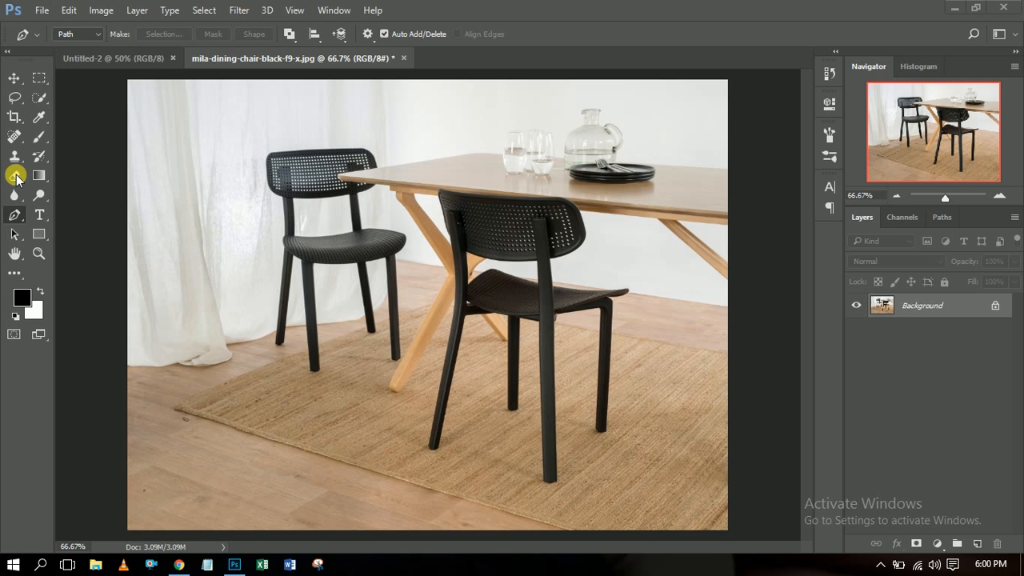
click(20, 179)
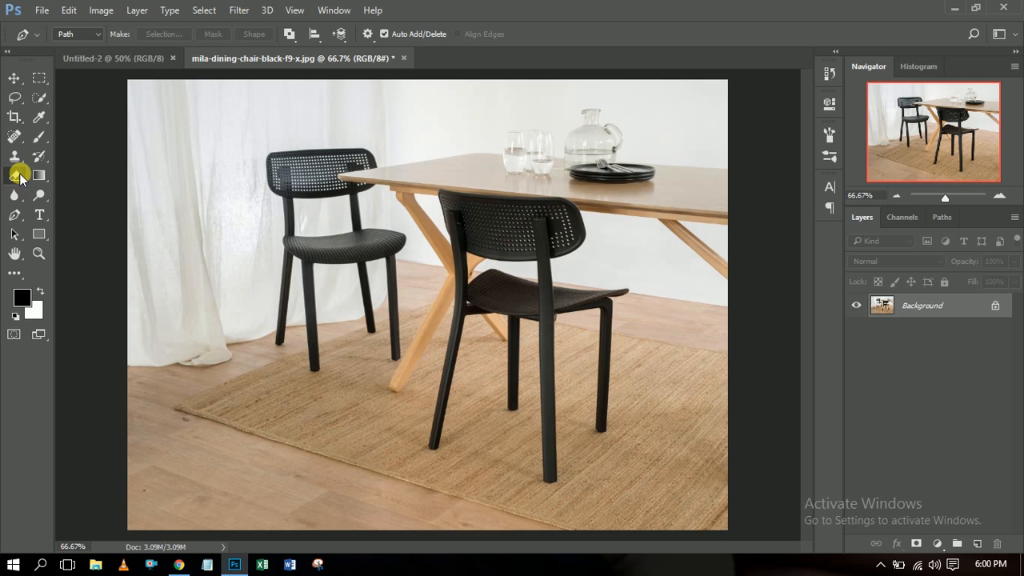
right_click(20, 178)
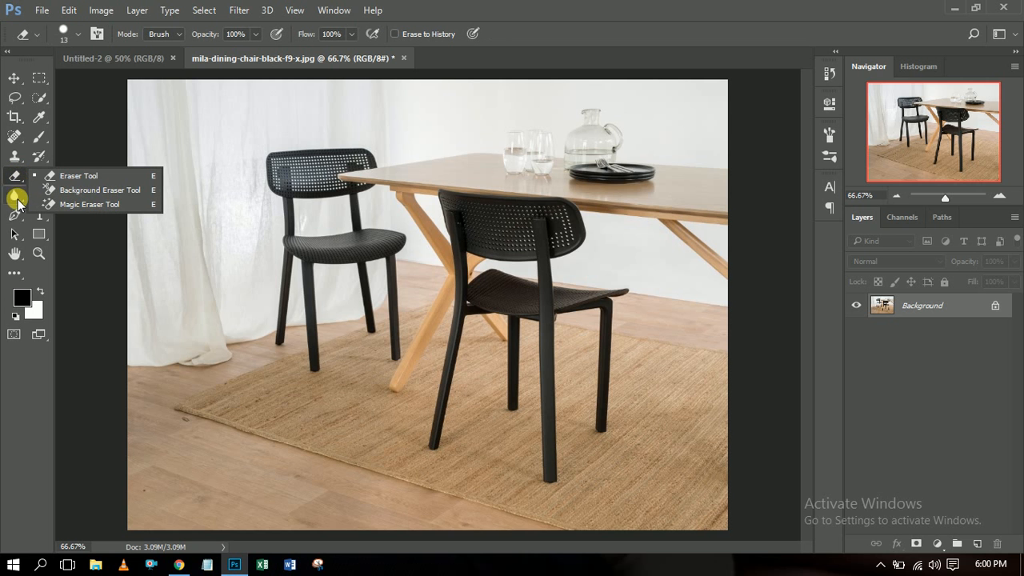
click(14, 78)
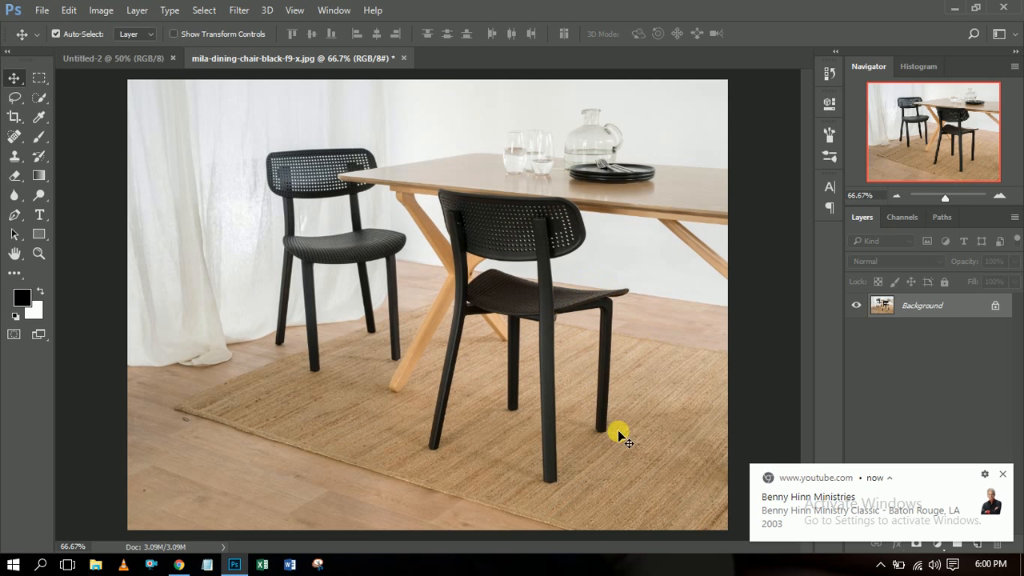
- Dismiss the browser notification and turn on airplane mode
click(1003, 476)
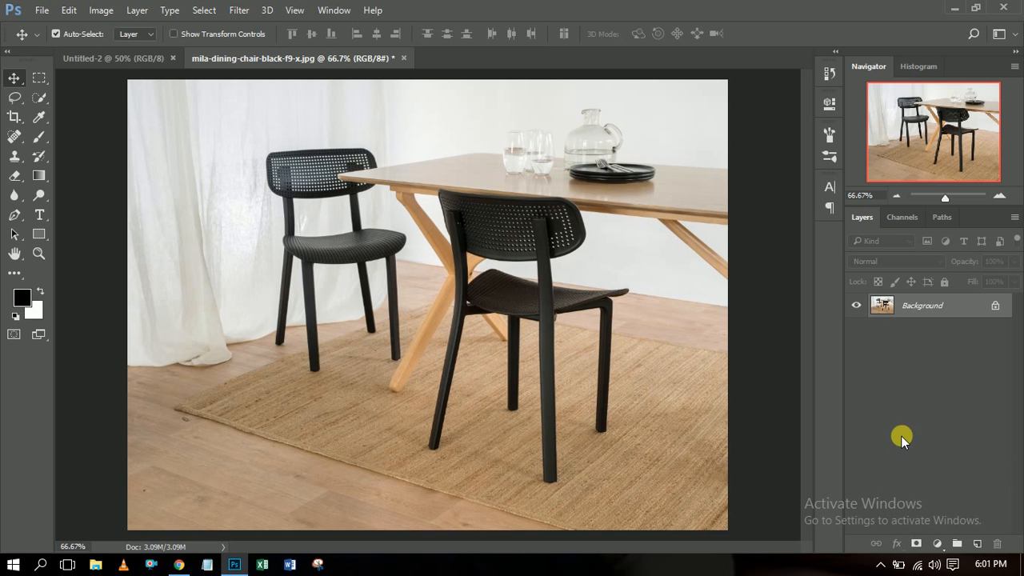
key(XF86RFKill)
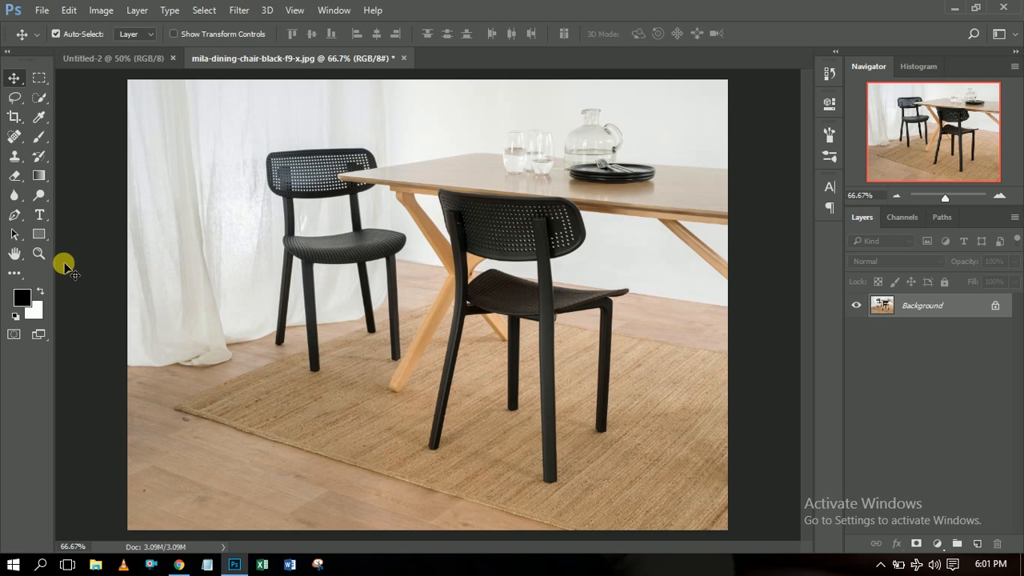
- With the Pen tool, start a path at the front chair's left foot and trace the leg's outer edge up to a curved anchor below the backrest
click(18, 216)
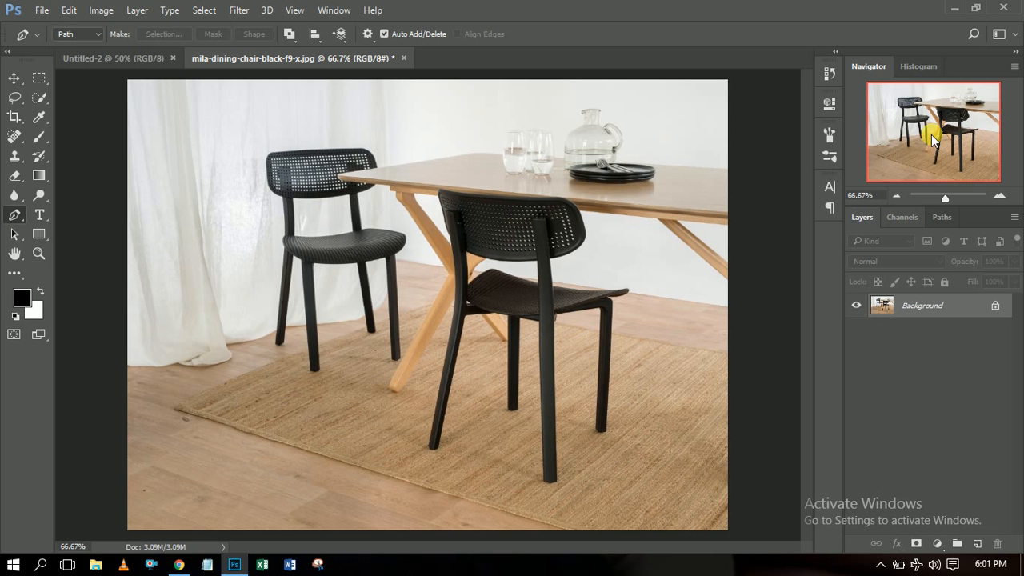
drag(944, 198, 951, 202)
drag(937, 160, 950, 200)
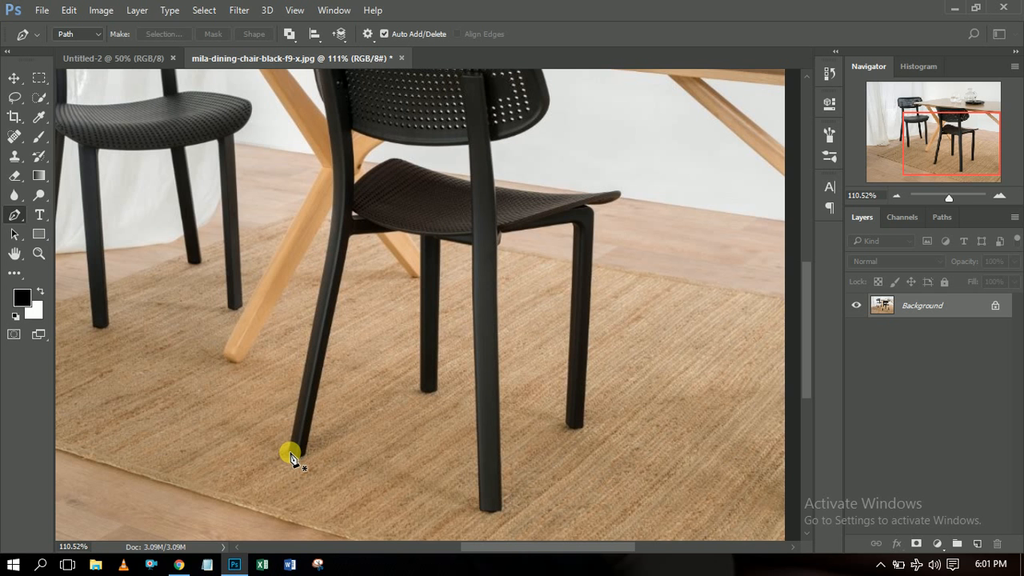
click(290, 452)
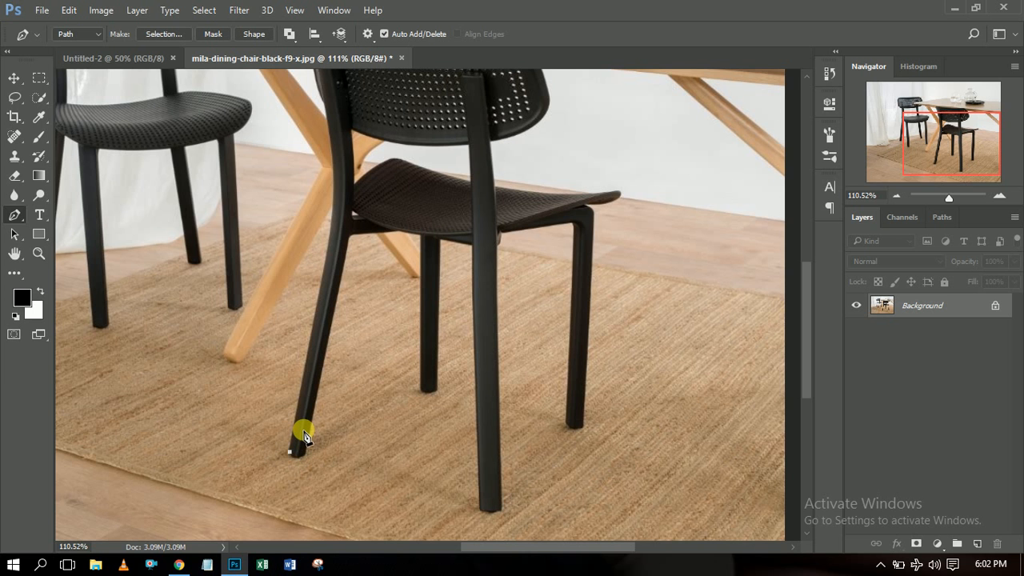
click(323, 281)
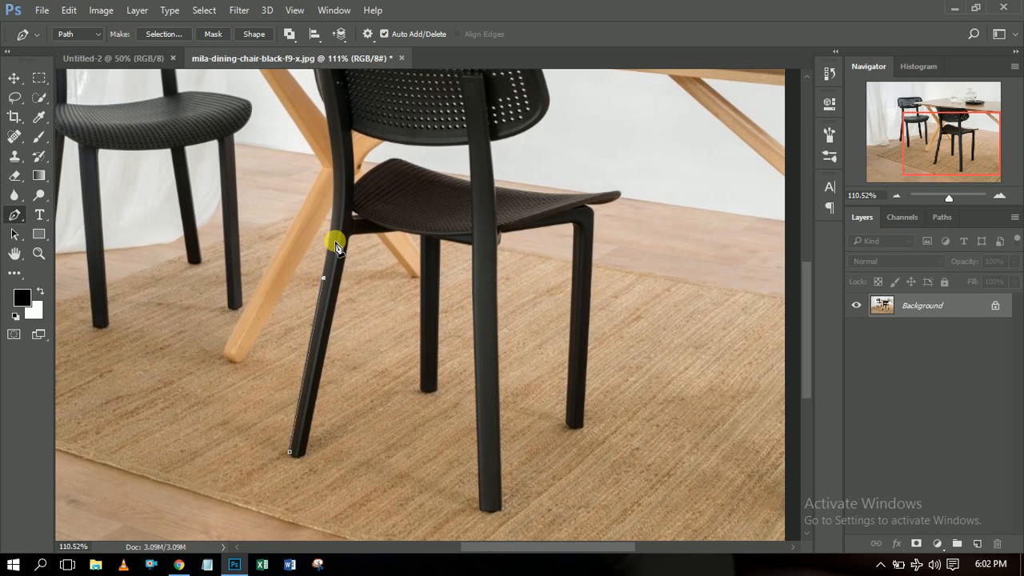
click(328, 126)
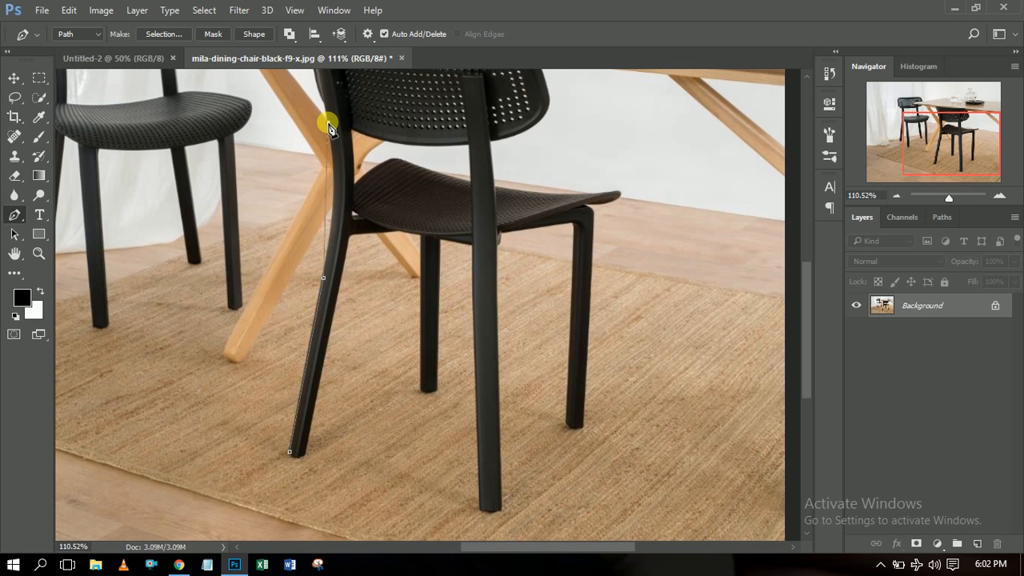
drag(328, 126, 311, 109)
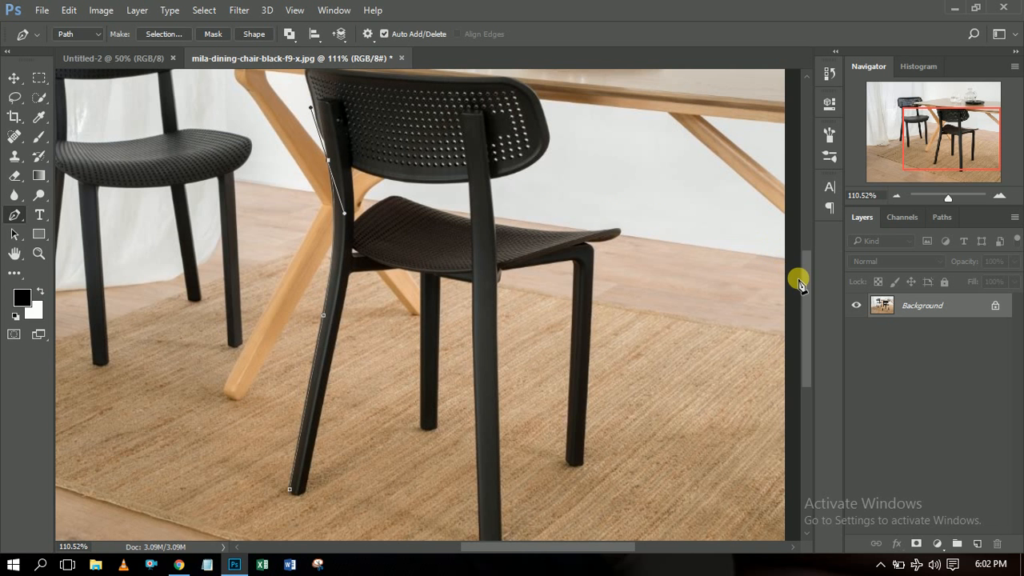
- Remove the outgoing direction handle from the curved anchor on the chair's left support below the backrest
mouse_move(808, 289)
mouse_down()
mouse_move(819, 252)
mouse_move(807, 270)
mouse_up()
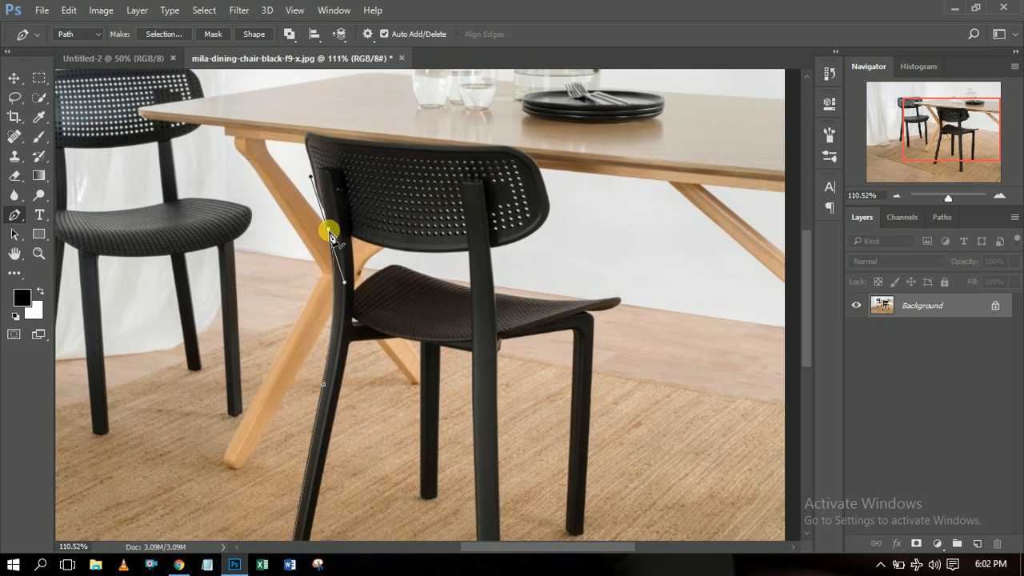
key(alt)
key(alt)
alt+click(328, 232)
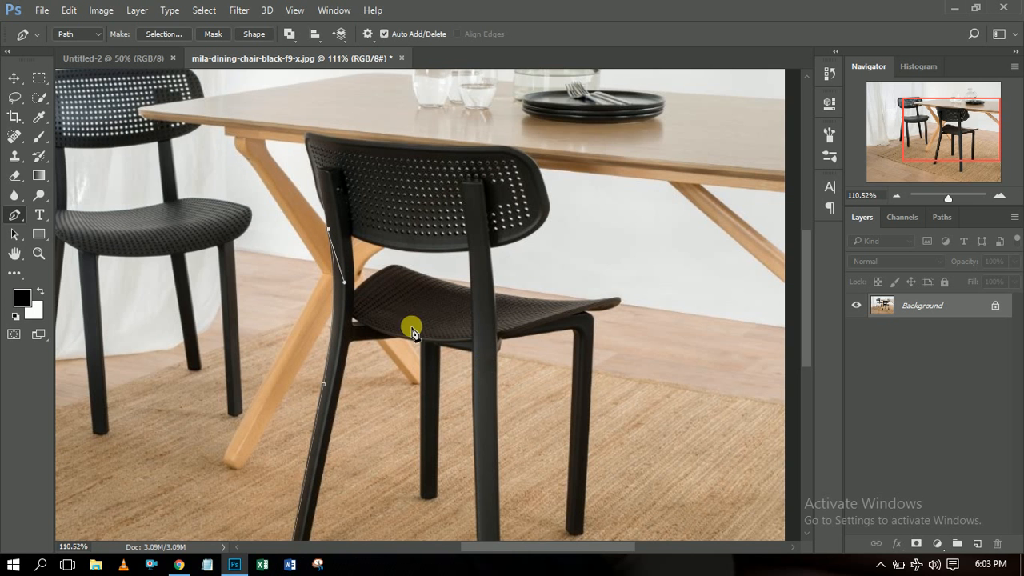
drag(345, 280, 327, 224)
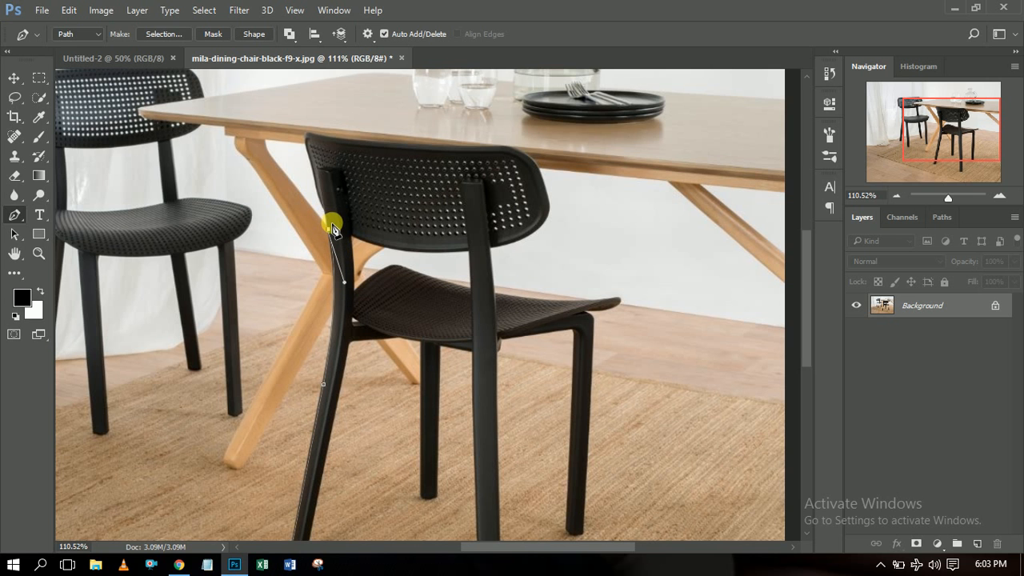
- Continue the path with short segments up the backrest's left edge and around its upper-left corner
click(325, 211)
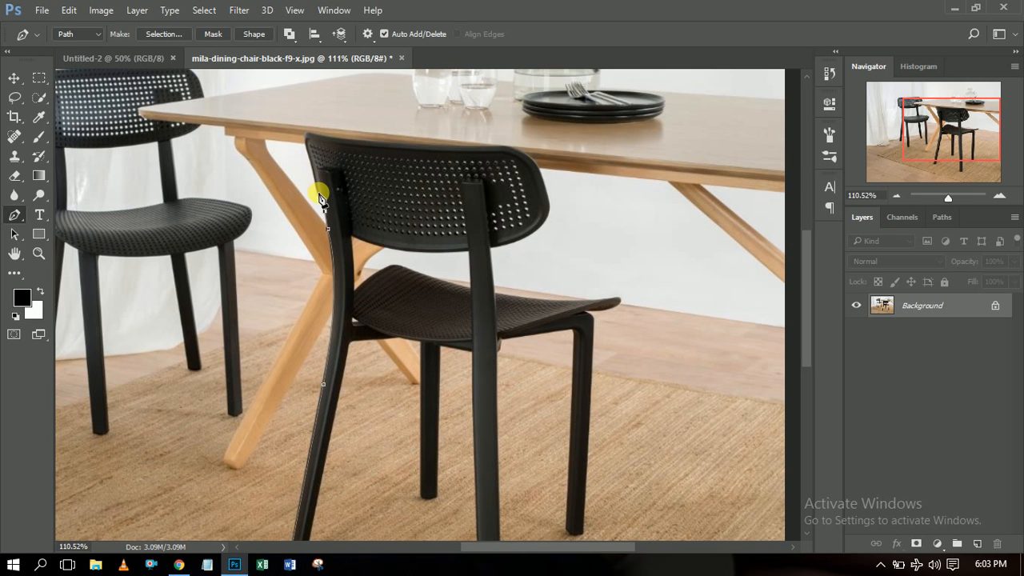
click(317, 189)
drag(321, 178, 316, 175)
click(318, 190)
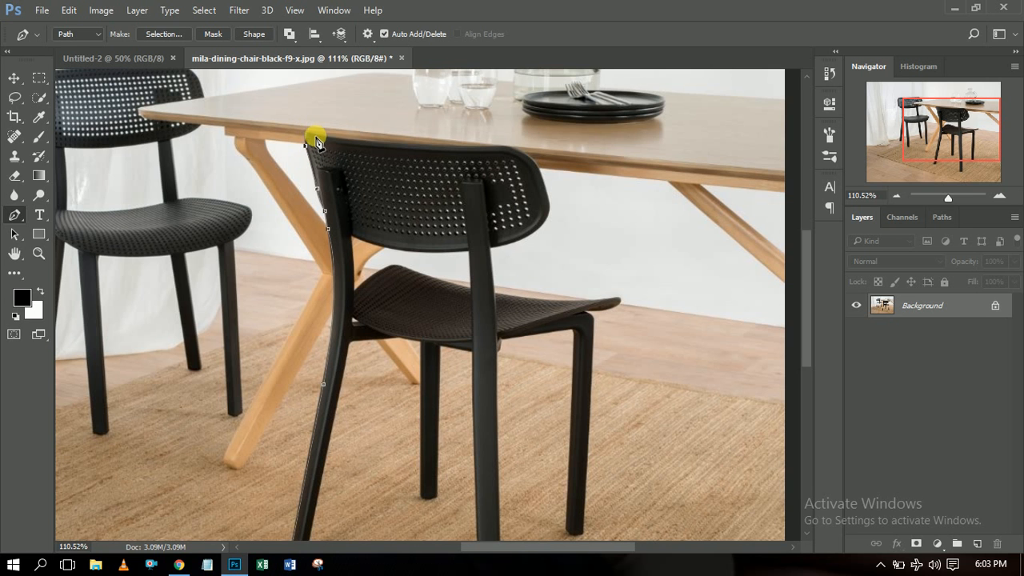
drag(320, 134, 324, 134)
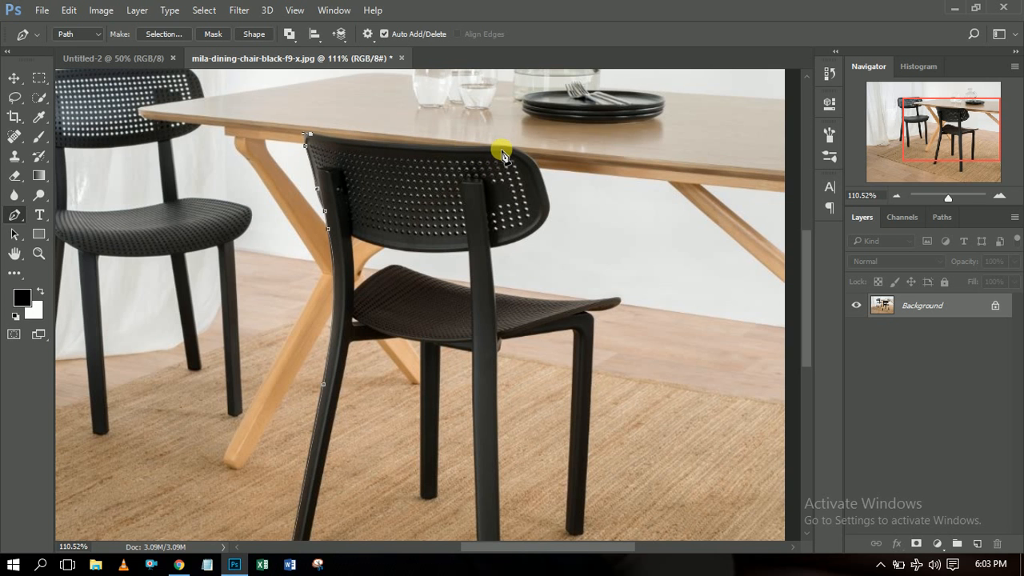
- Trace the backrest's upper edge and rounded right end with curved segments, removing the outgoing handle between them
drag(504, 147, 553, 138)
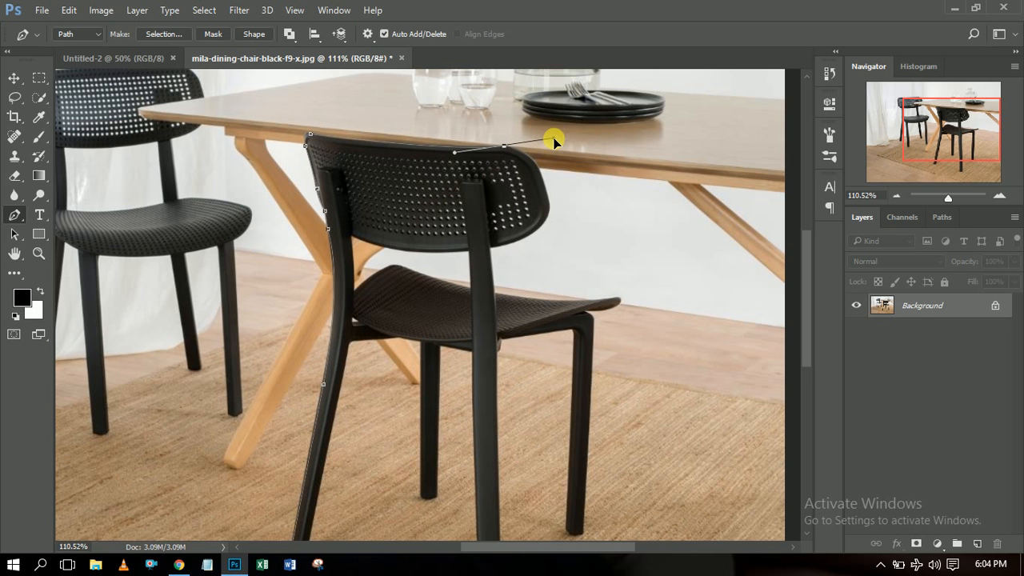
alt+click(504, 147)
drag(545, 221, 538, 292)
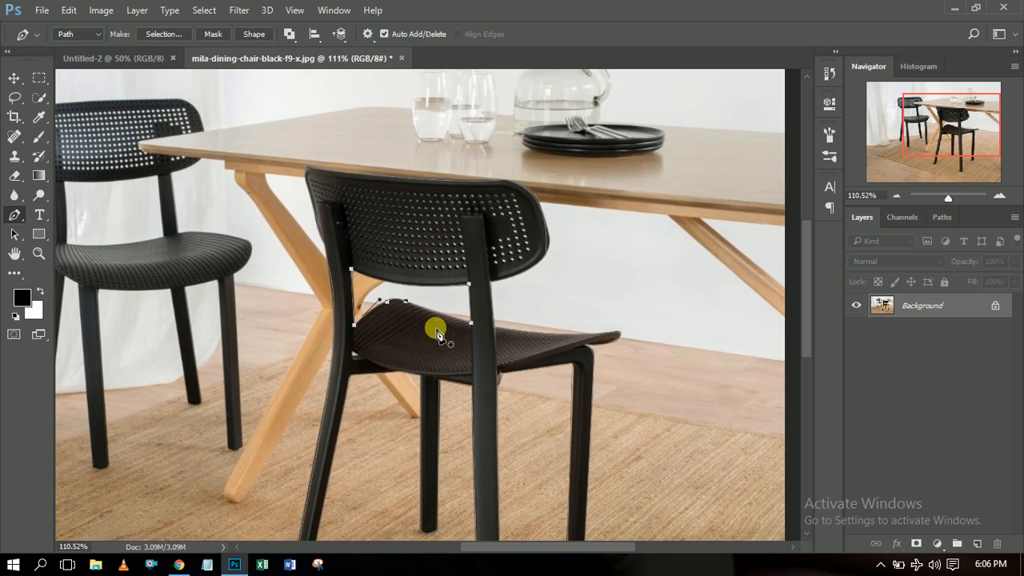
scroll(440, 334, down, 2)
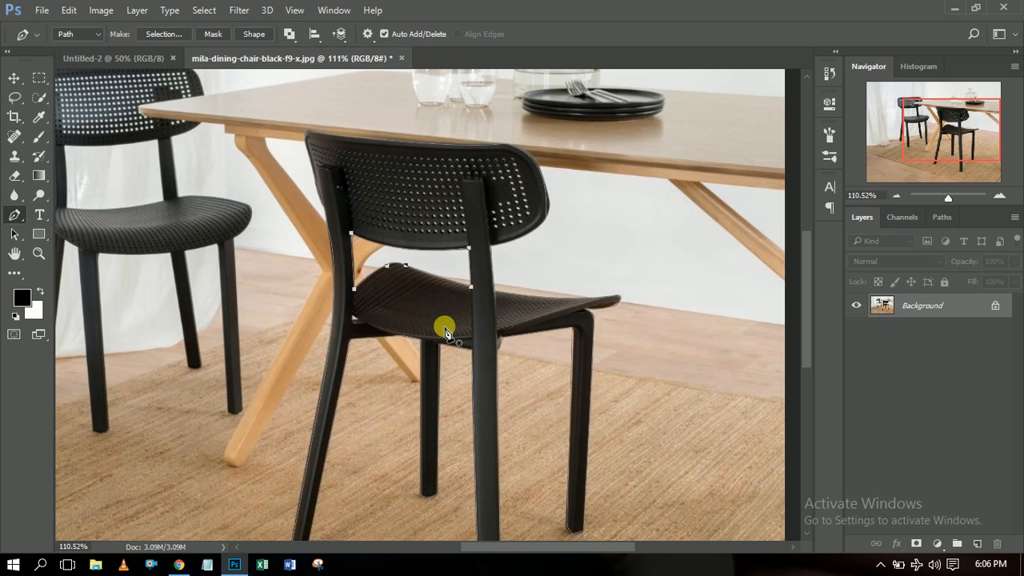
click(881, 565)
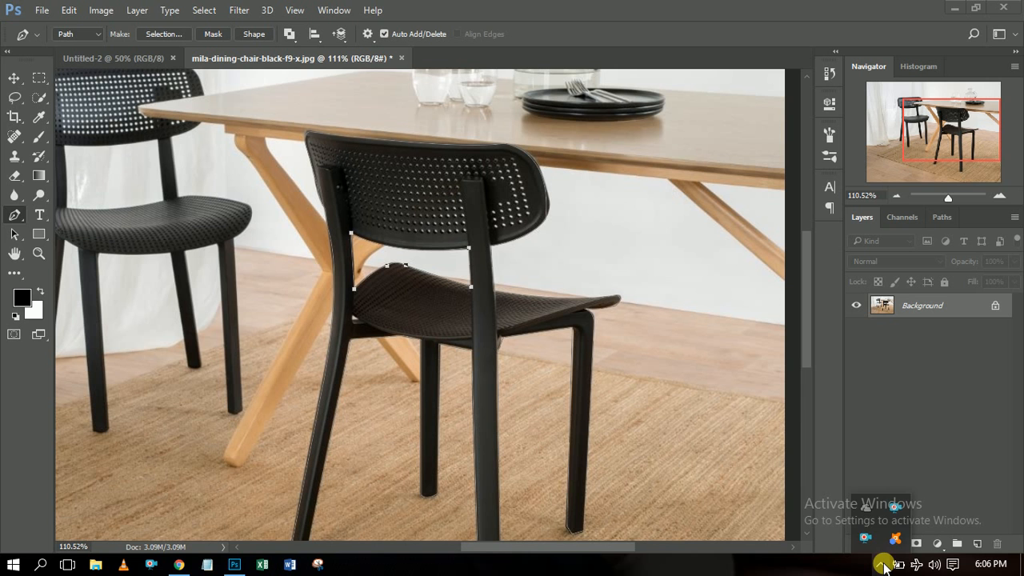
click(881, 565)
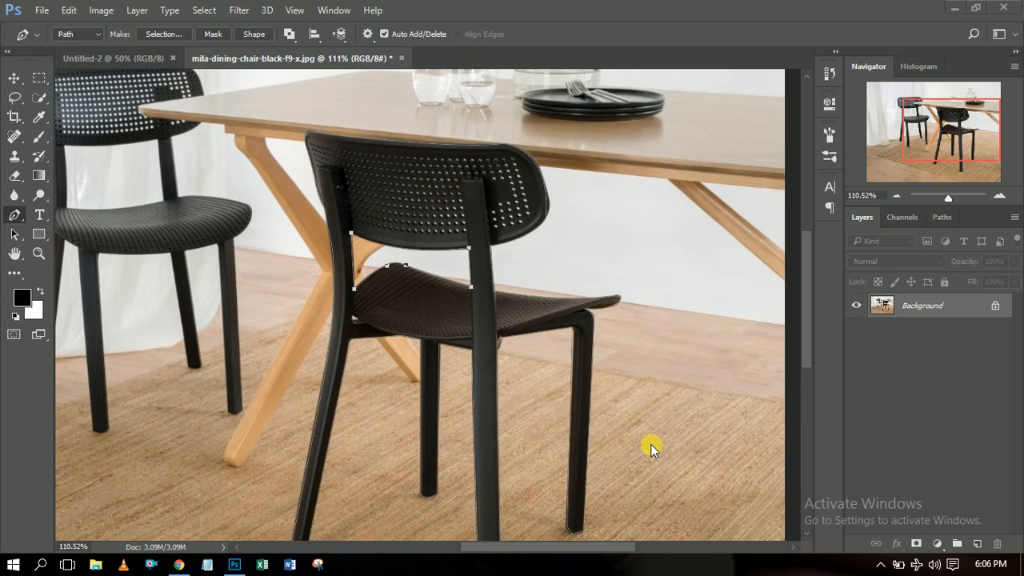
scroll(623, 416, up, 2)
scroll(623, 416, down, 2)
scroll(624, 416, up, 2)
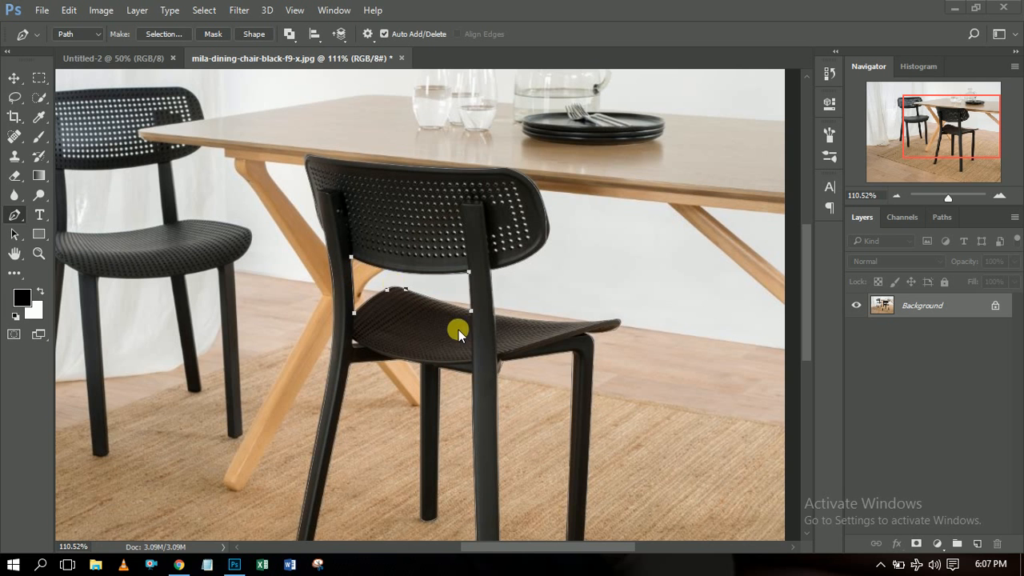
- Try to convert the path around the opening between backrest and seat into a new anti-aliased selection with a 0-pixel feather radius
right_click(419, 302)
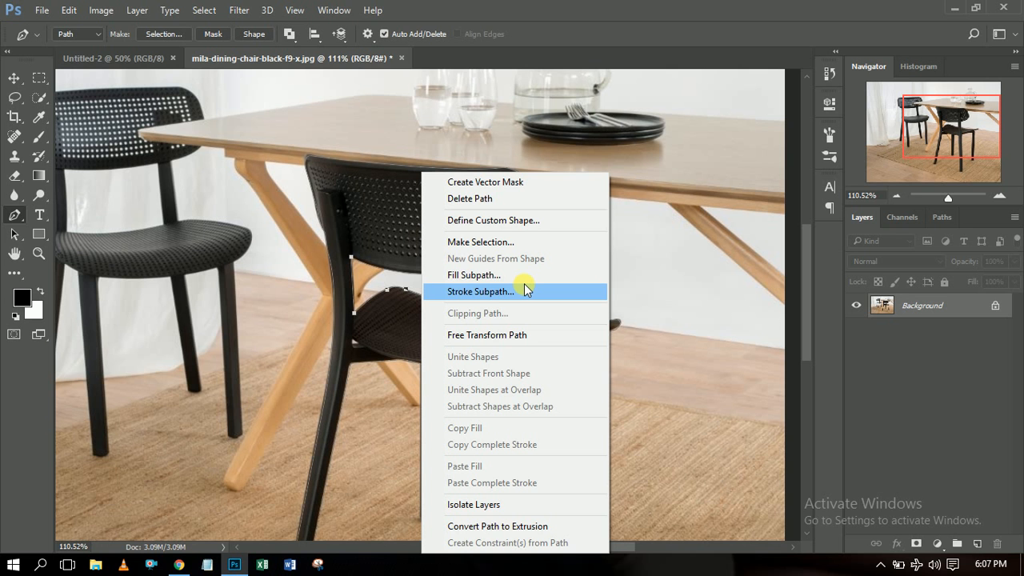
click(510, 242)
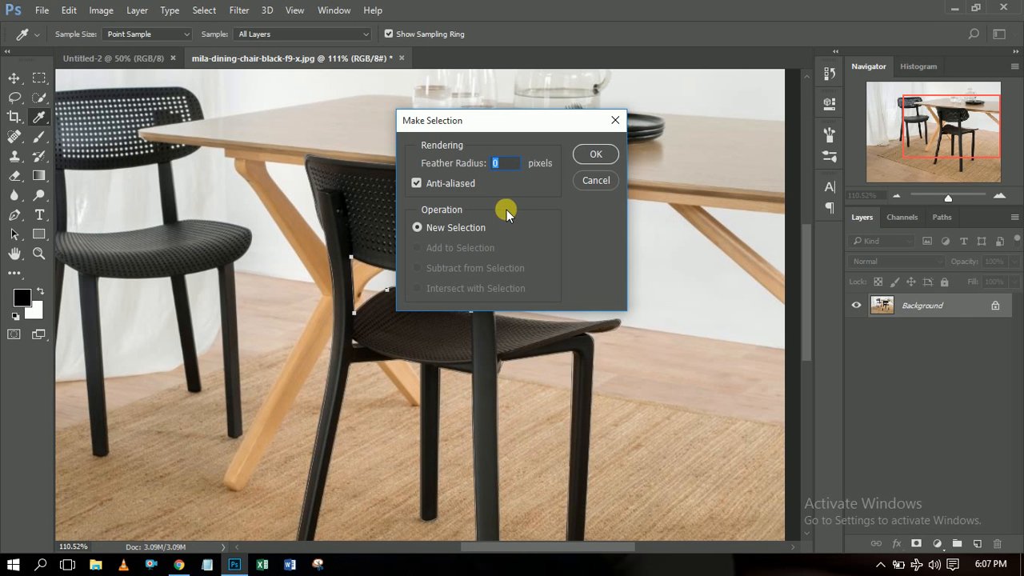
click(596, 155)
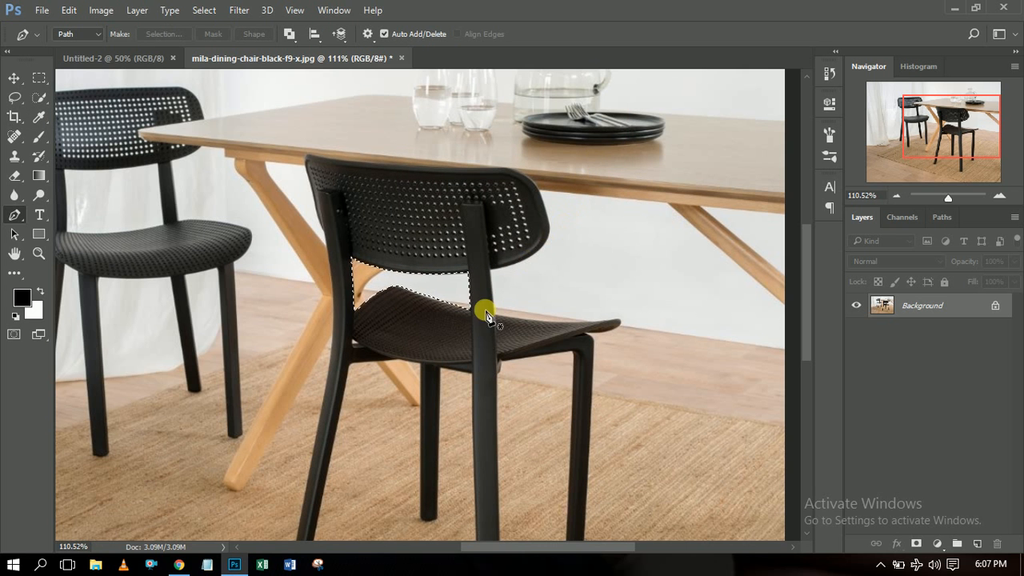
- Copy the selected opening to a new layer and check its content by temporarily hiding the Background layer
scroll(666, 287, down, 2)
scroll(666, 287, down, 3)
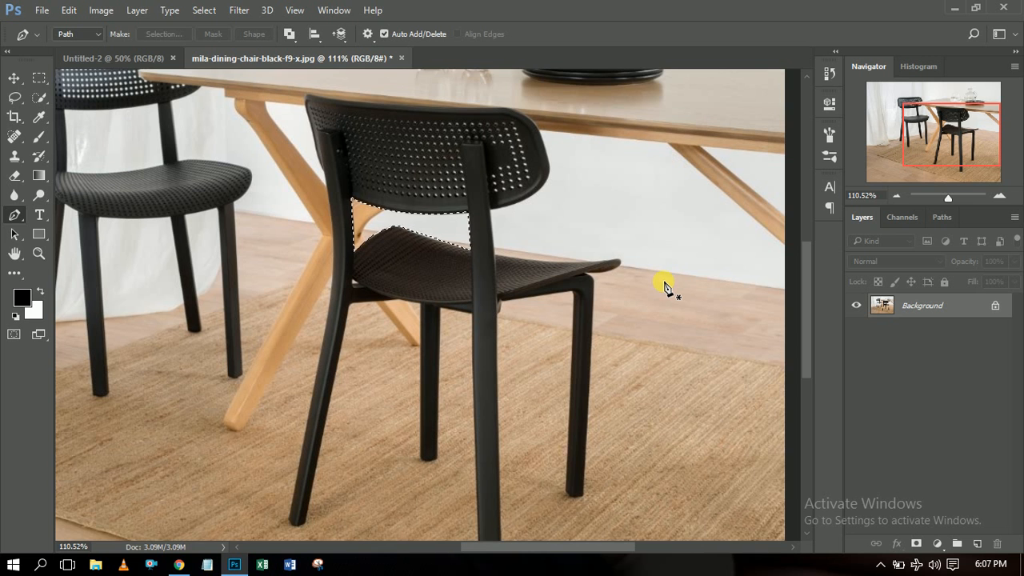
scroll(666, 287, up, 4)
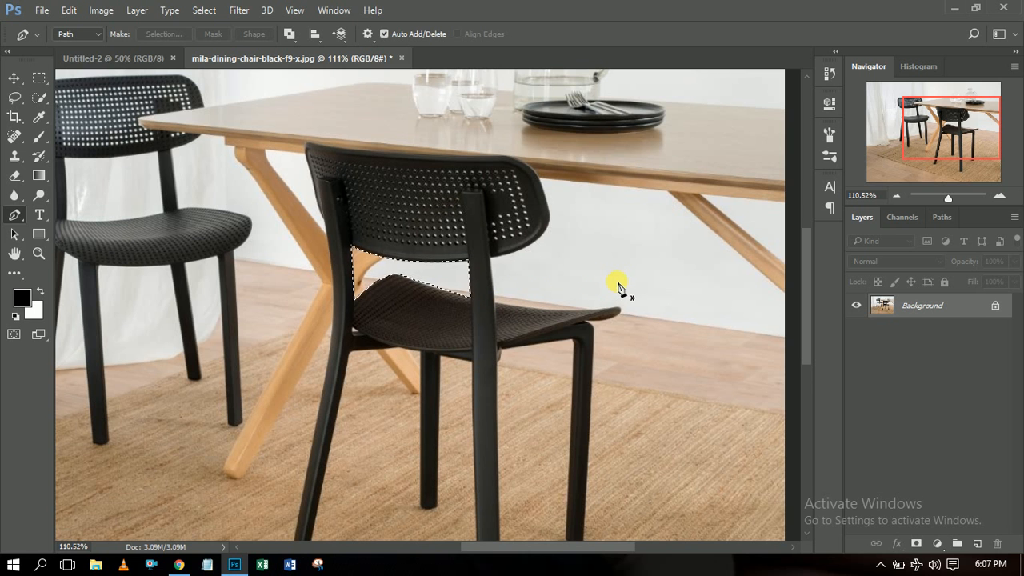
key(ctrl+shift+alt+n)
key(ctrl+d)
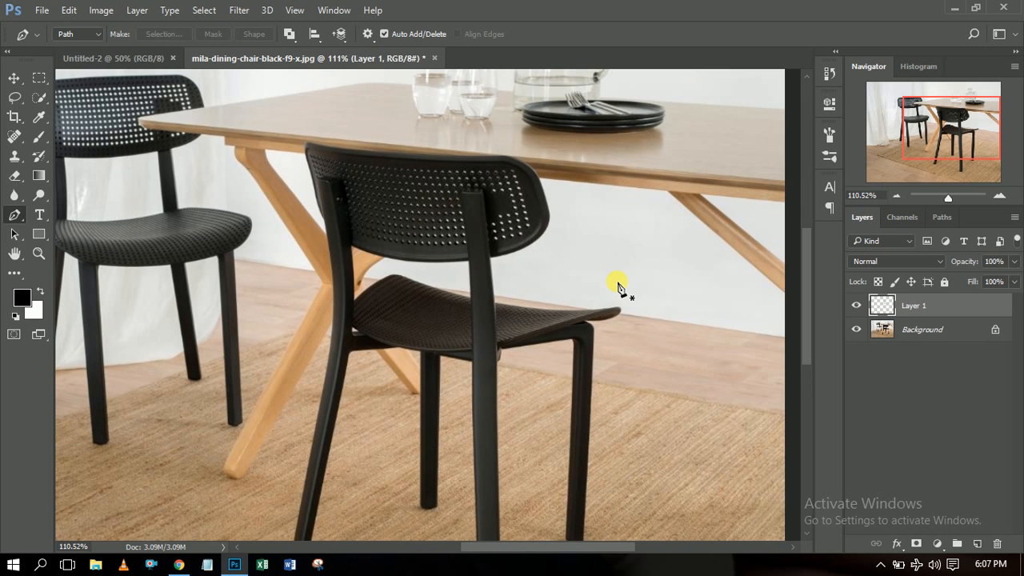
click(857, 329)
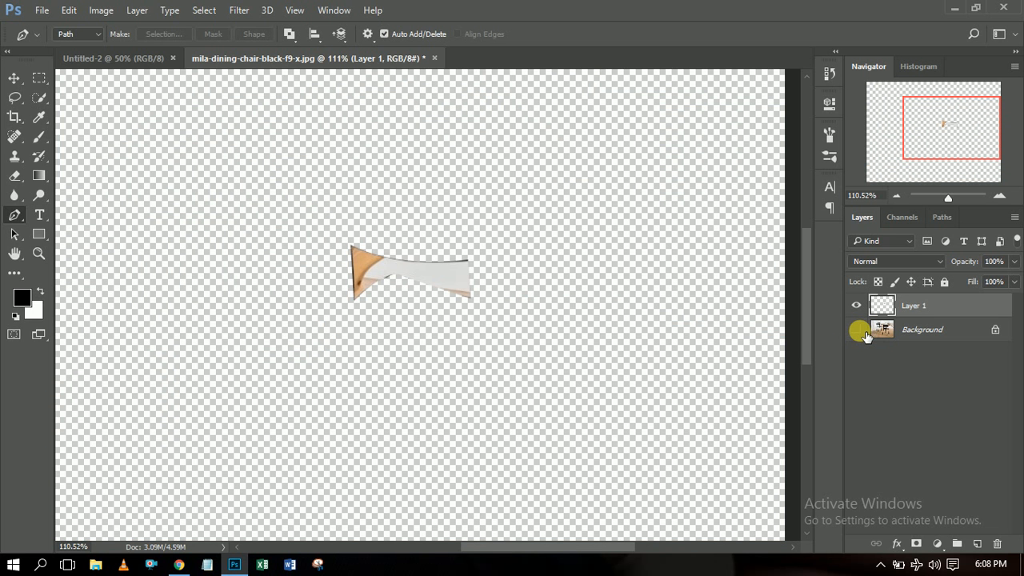
click(858, 329)
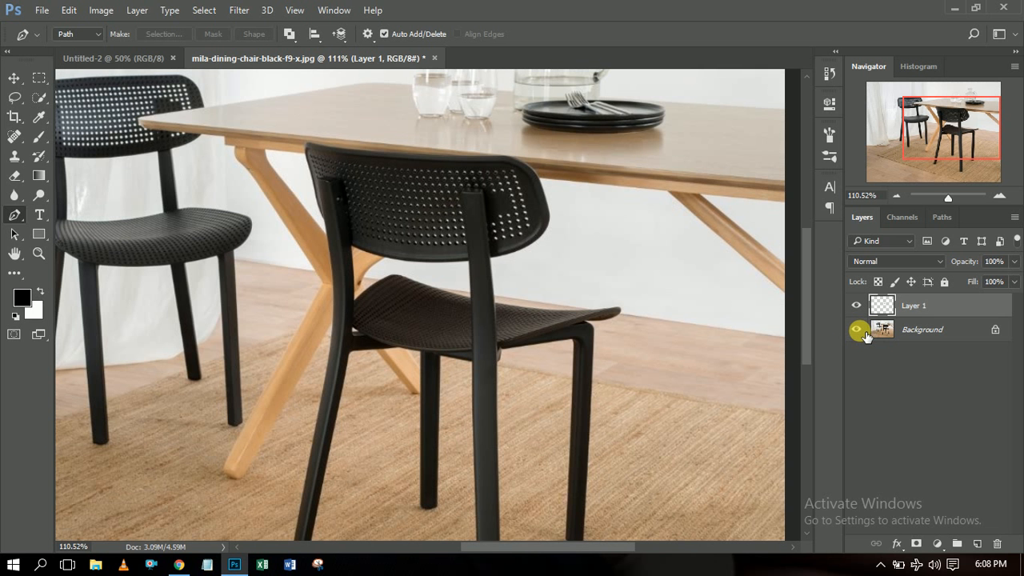
- Revert the document history to the Close Path state of the chair's outer outline
click(824, 79)
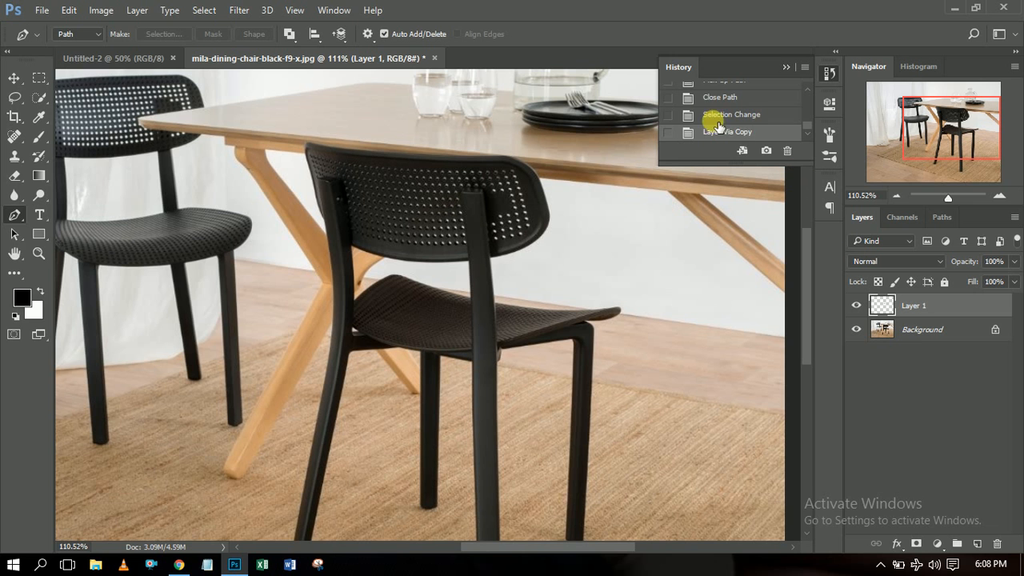
scroll(734, 136, up, 2)
scroll(736, 146, down, 2)
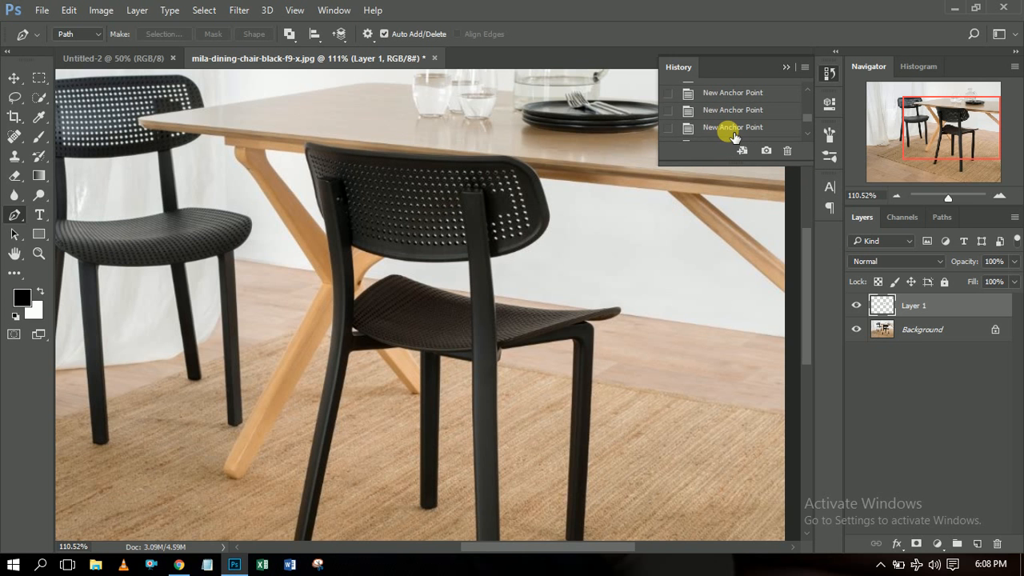
click(729, 122)
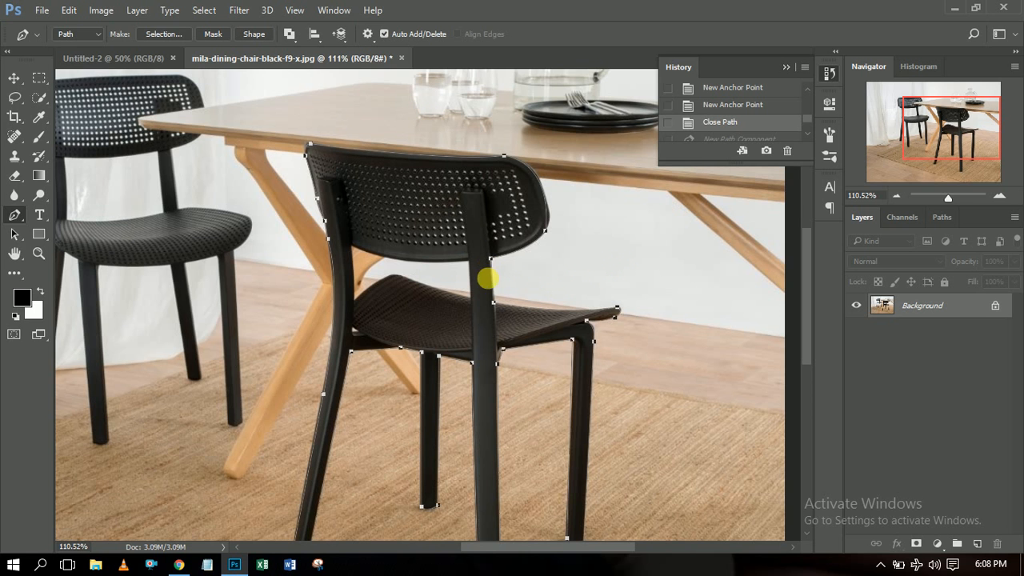
- Convert the chair's closed outline path into a new anti-aliased selection with a 0-pixel feather radius
right_click(449, 221)
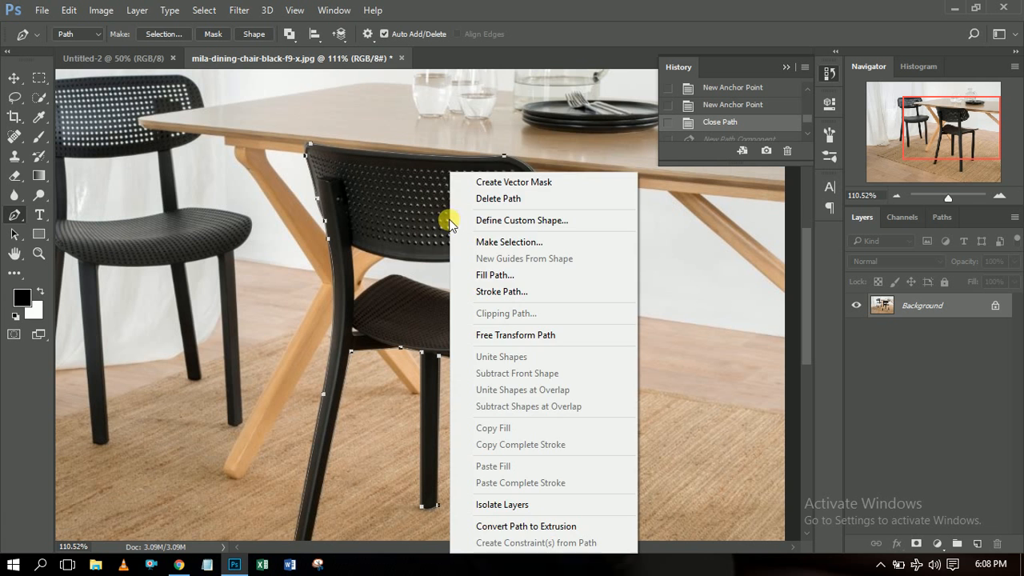
click(502, 243)
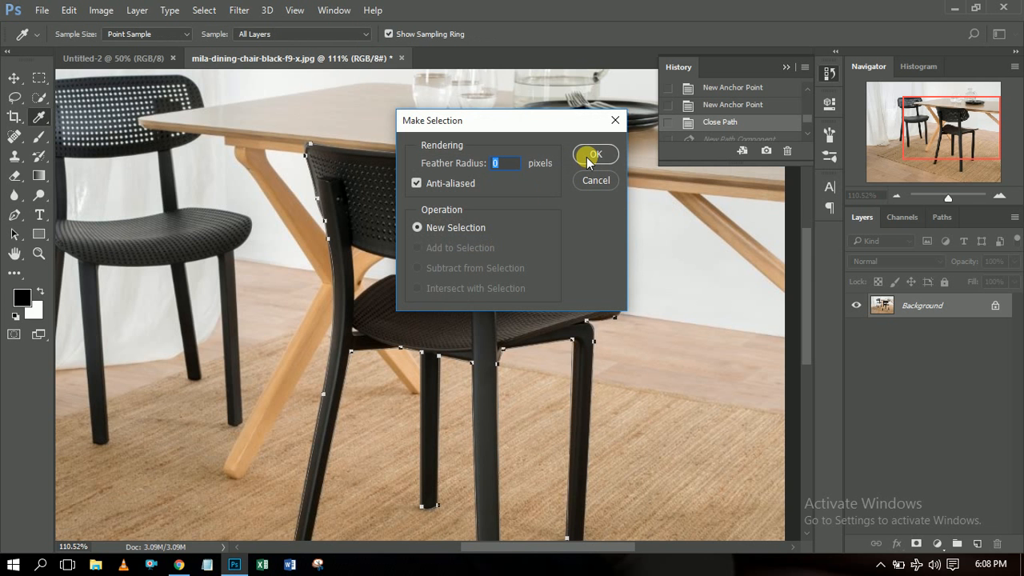
click(594, 156)
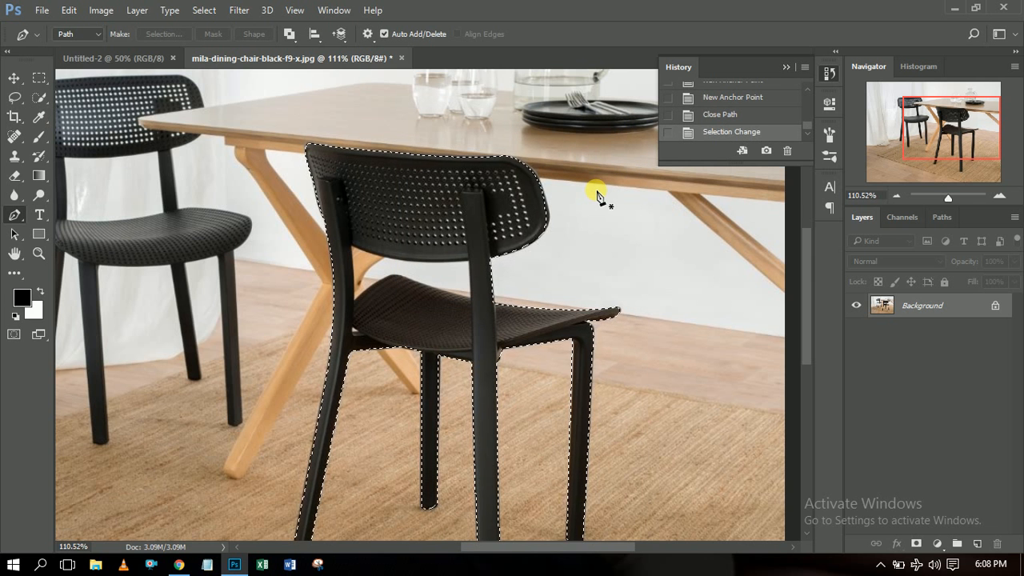
- Copy the selected chair to a new layer and hide the Background layer
key(ctrl+j)
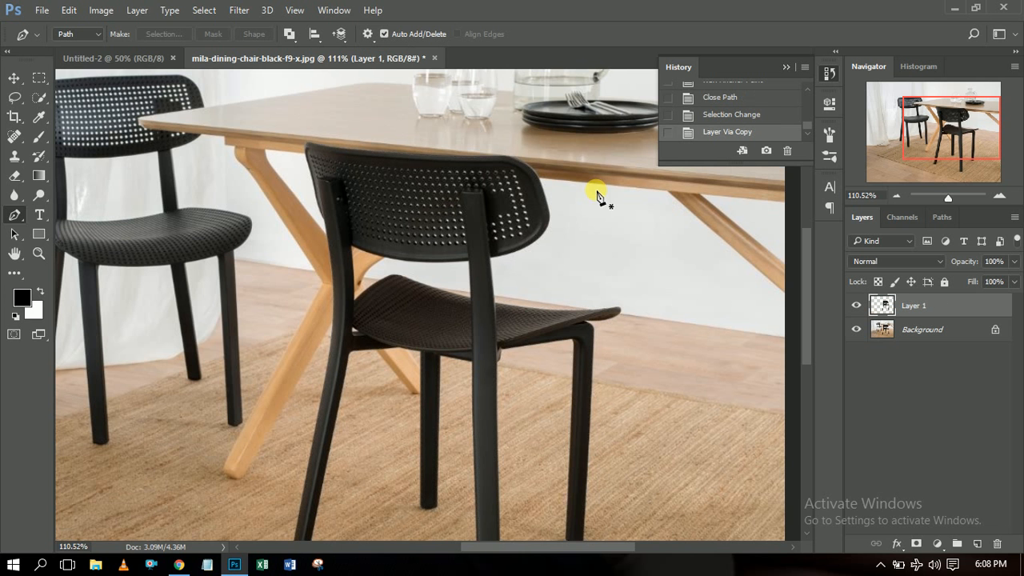
click(858, 330)
mouse_move(803, 283)
mouse_down()
mouse_move(804, 319)
mouse_move(806, 279)
mouse_up()
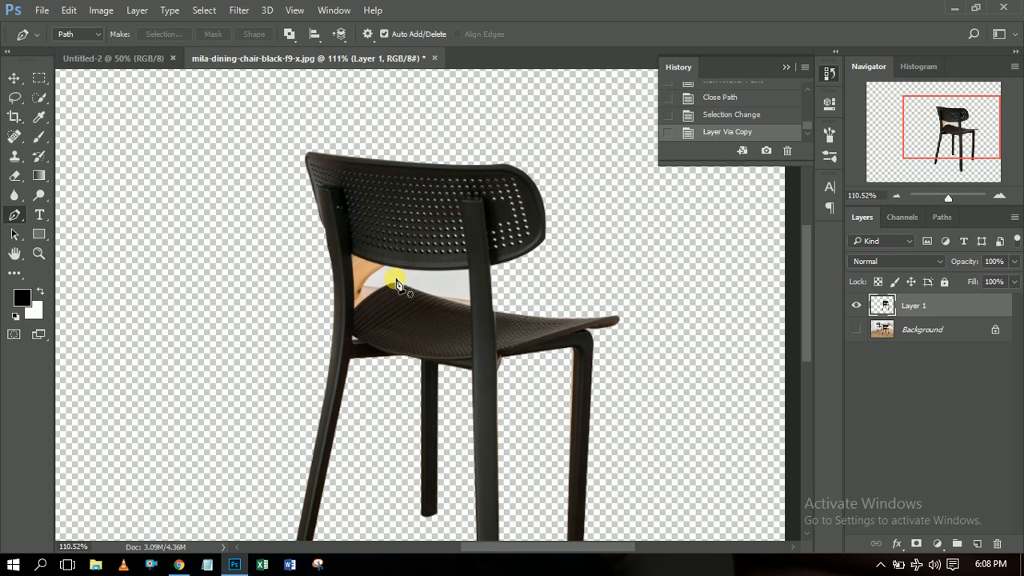
- Trace the opening between backrest and seat with the Pen tool, from the left post along the seat's upper edge and up the right post
click(351, 257)
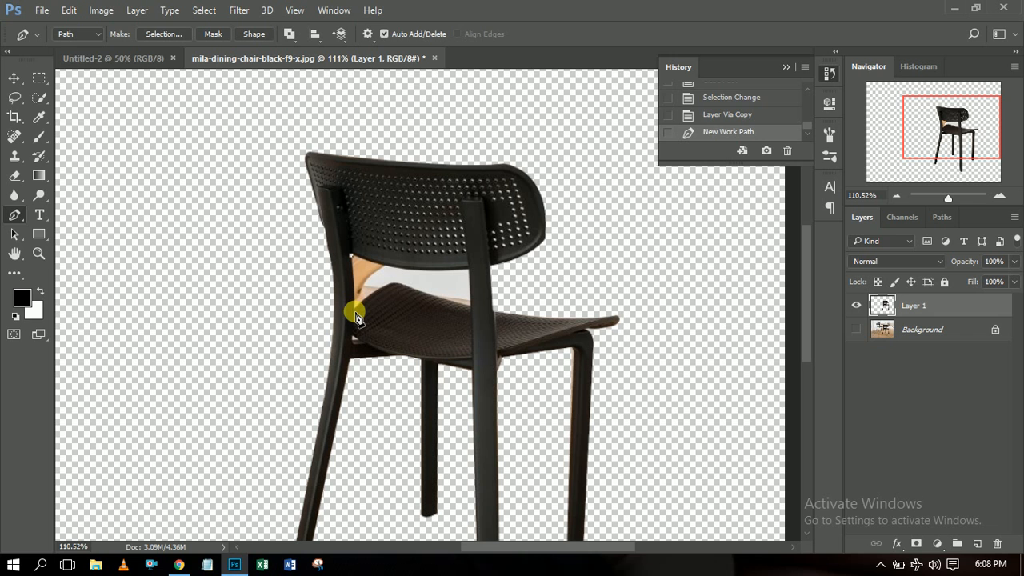
click(352, 314)
click(353, 311)
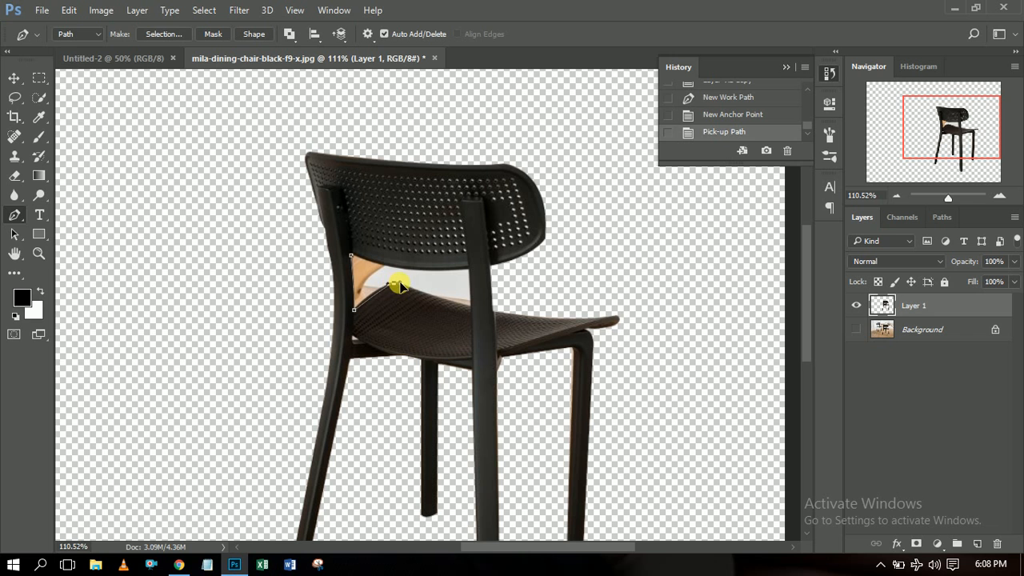
drag(395, 284, 407, 283)
alt+click(394, 284)
mouse_move(472, 308)
mouse_down()
mouse_move(483, 320)
mouse_move(488, 312)
mouse_up()
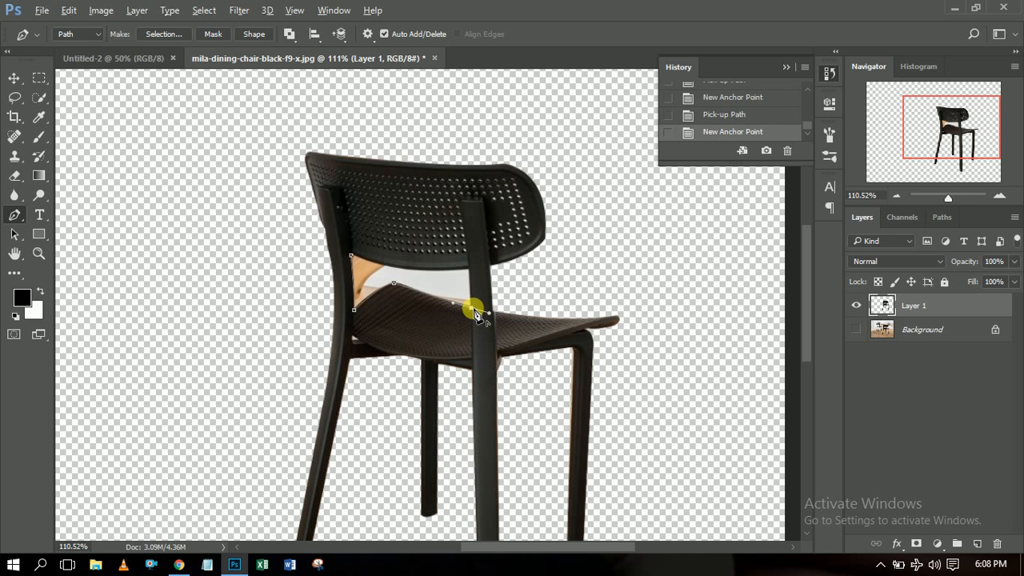
alt+click(472, 307)
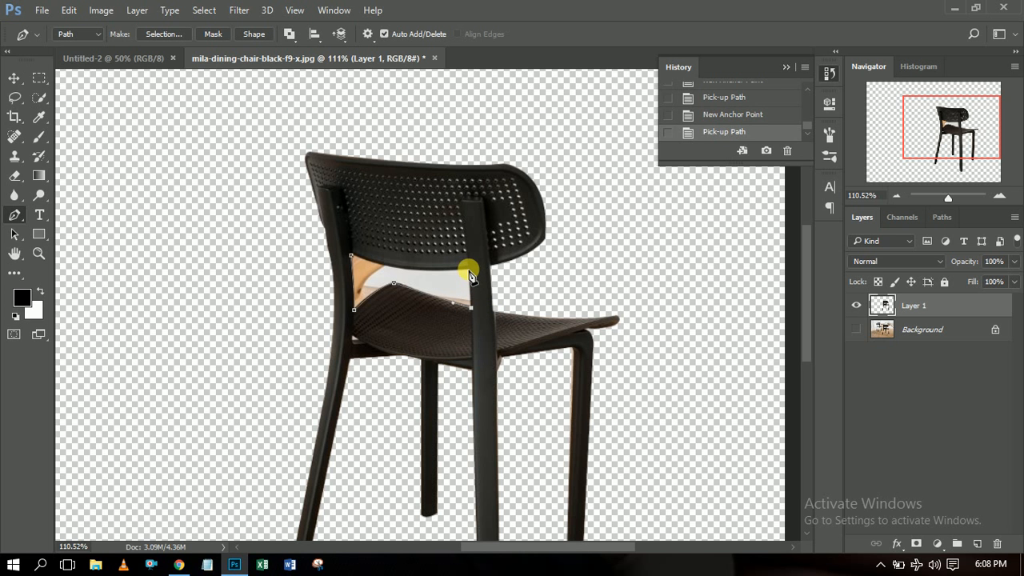
click(468, 270)
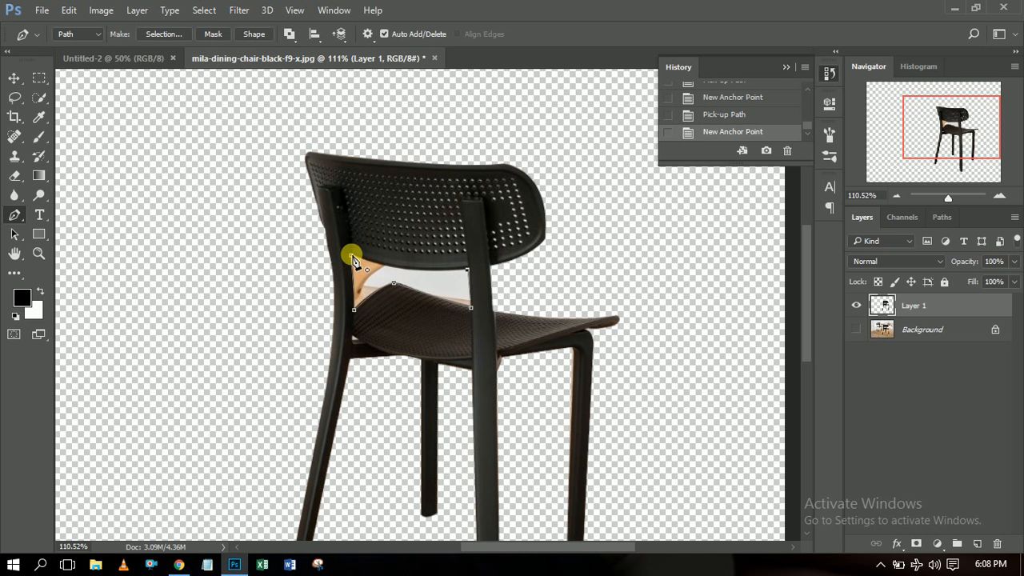
- Adjust the opening path's starting anchor and close the path with a curved segment along the backrest's lower edge
drag(353, 258, 313, 230)
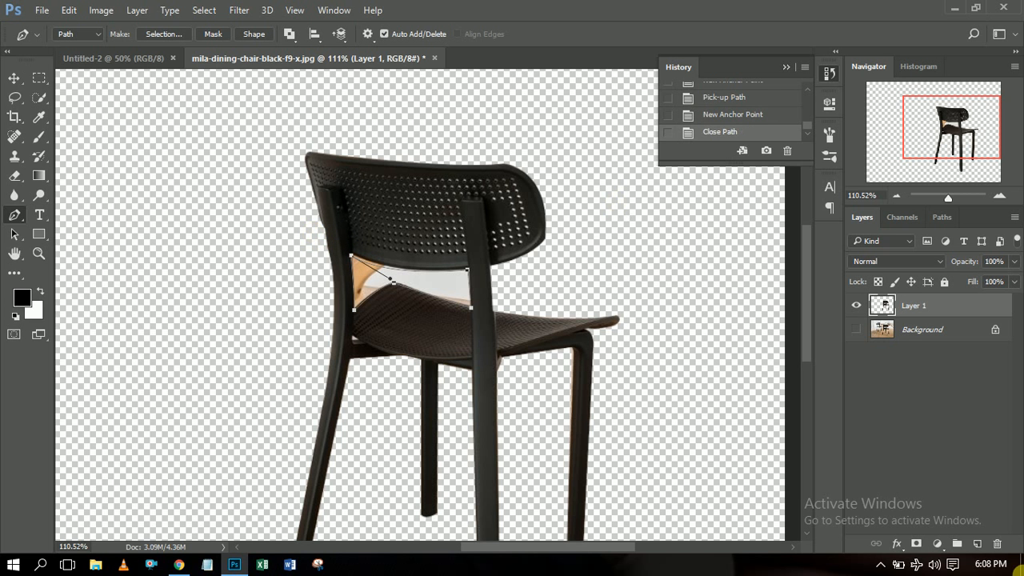
click(733, 116)
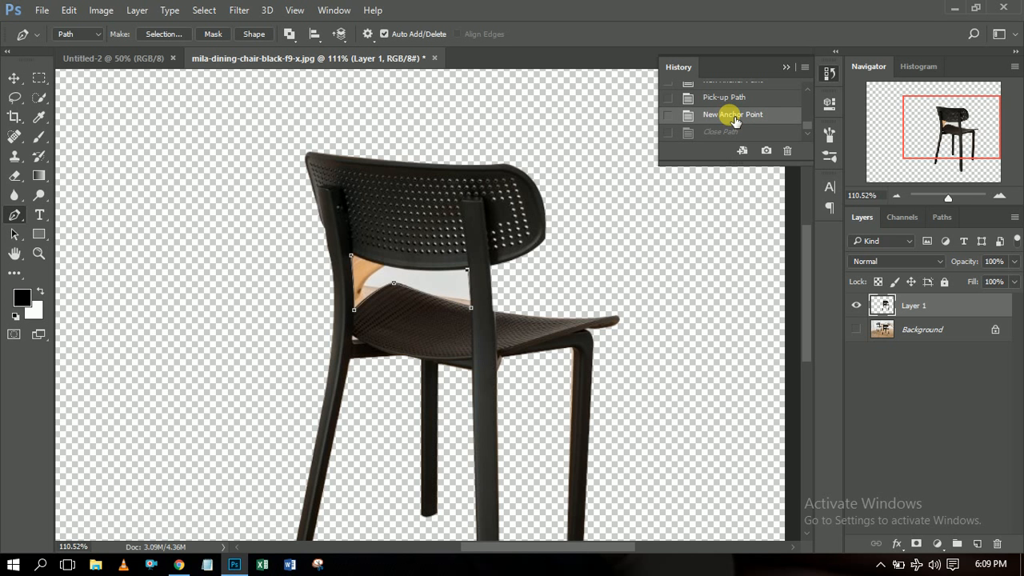
click(351, 255)
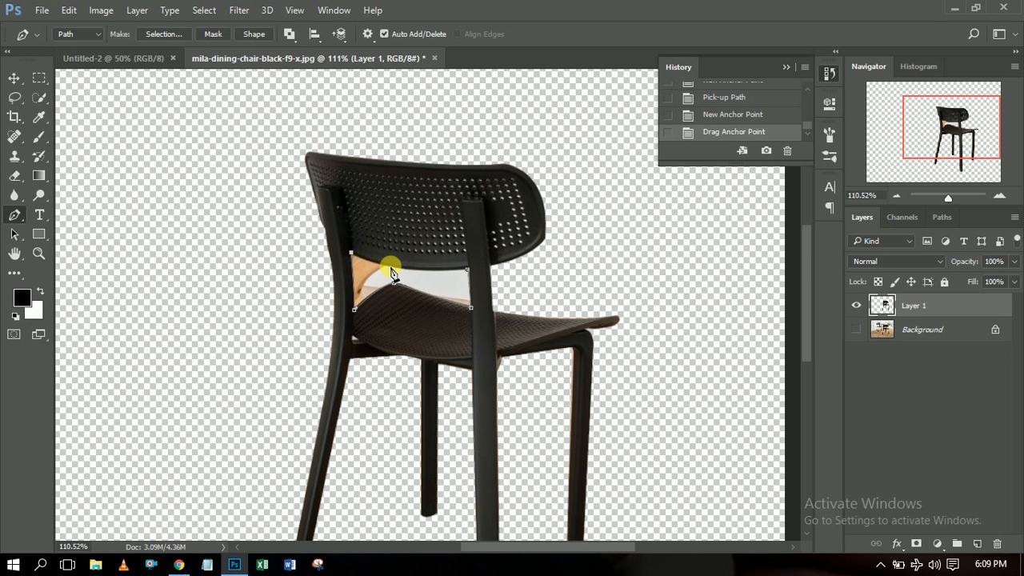
click(353, 256)
drag(343, 249, 318, 228)
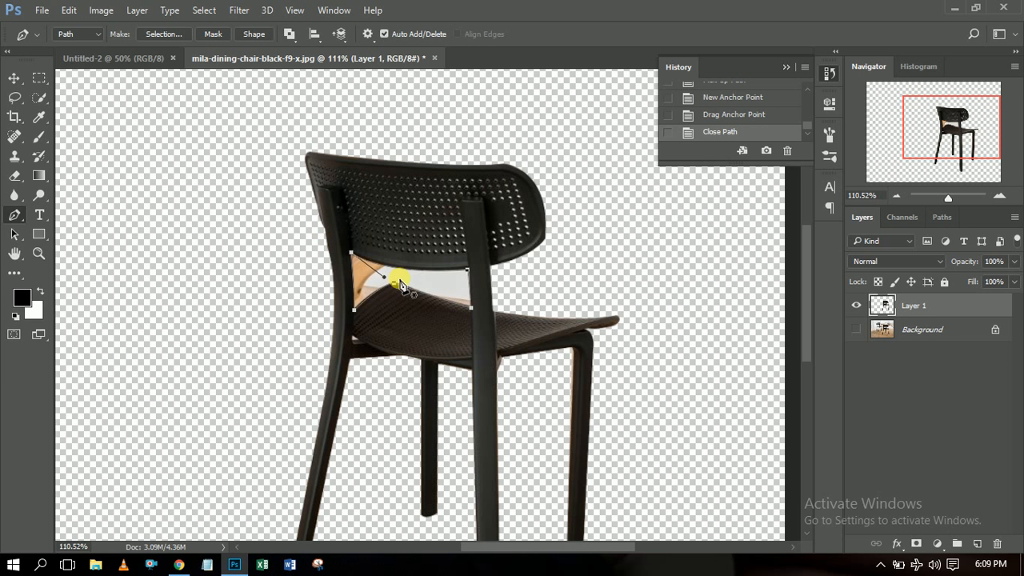
- Convert the closed path around the opening between backrest and seat into a selection
right_click(416, 282)
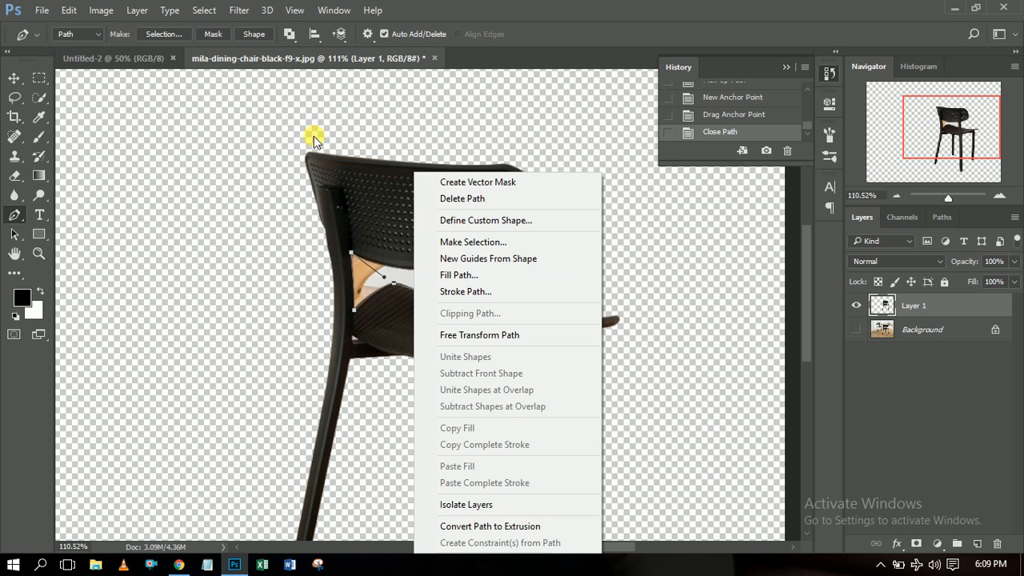
click(494, 240)
click(590, 156)
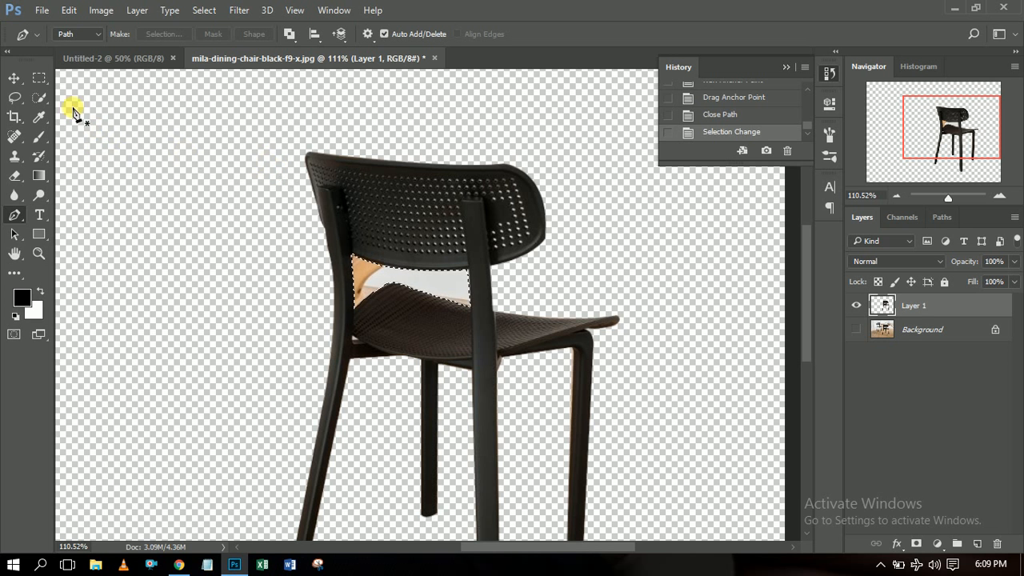
- Move the selected background remnant out of the chair's opening and delete it from the chair layer
click(15, 78)
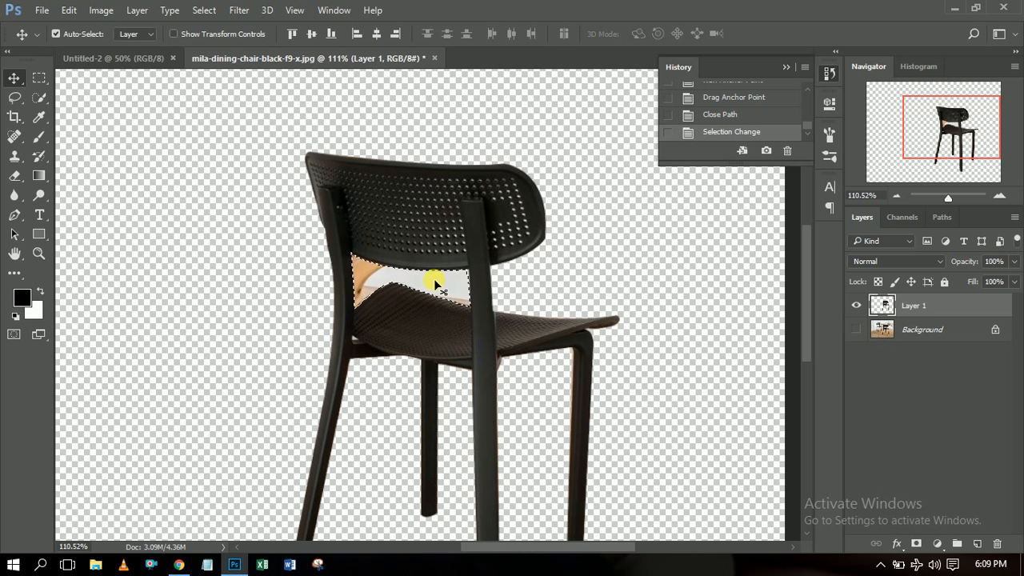
drag(424, 280, 206, 281)
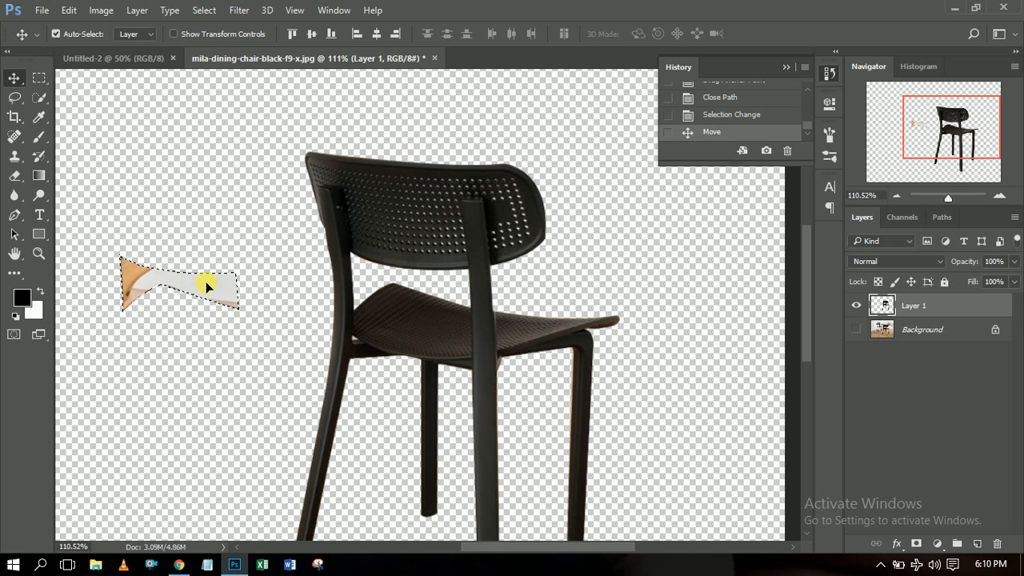
key(Delete)
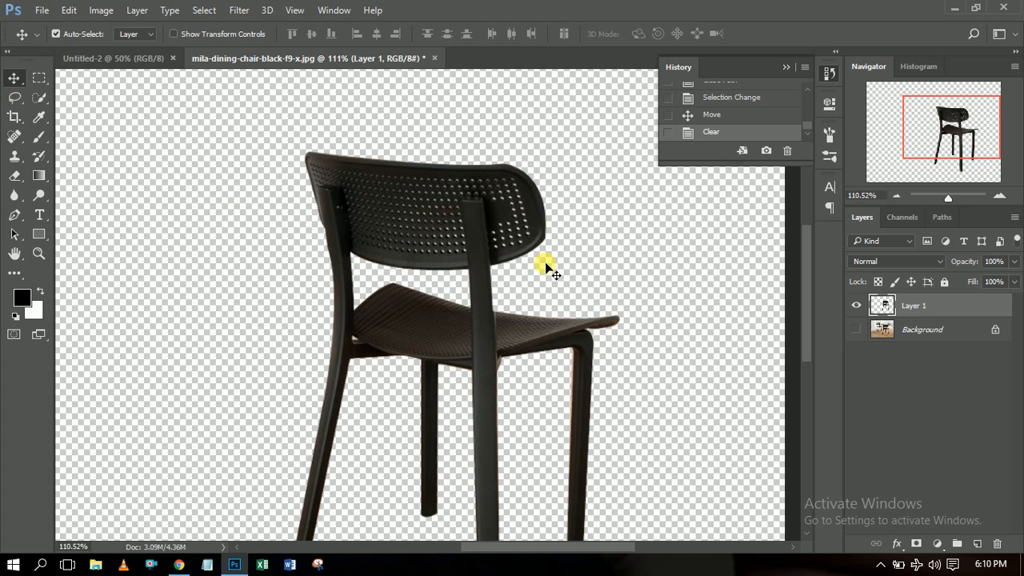
- Move the cut-out chair up and to the left, closer to the middle of the canvas
click(894, 195)
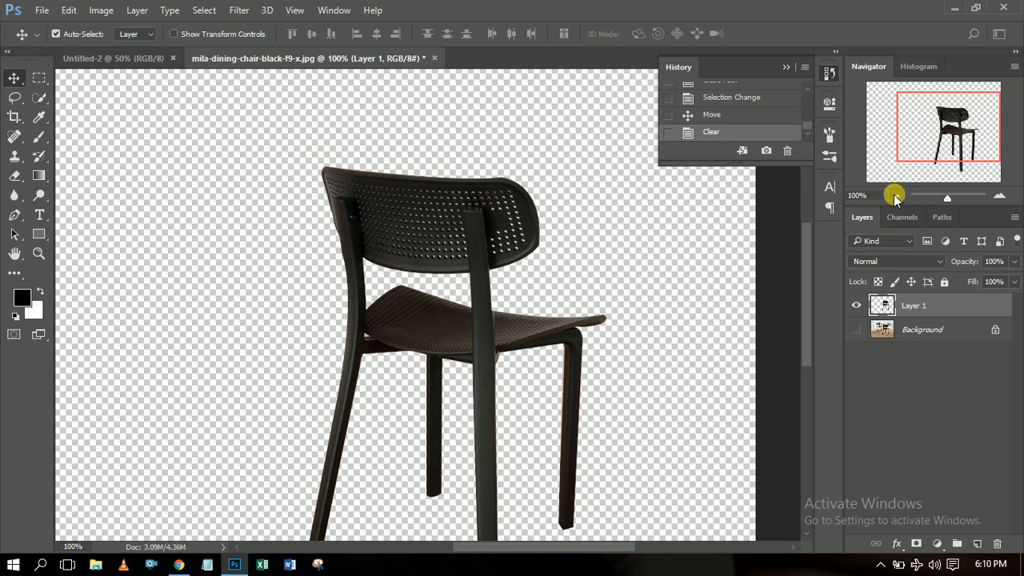
click(894, 195)
drag(526, 321, 402, 240)
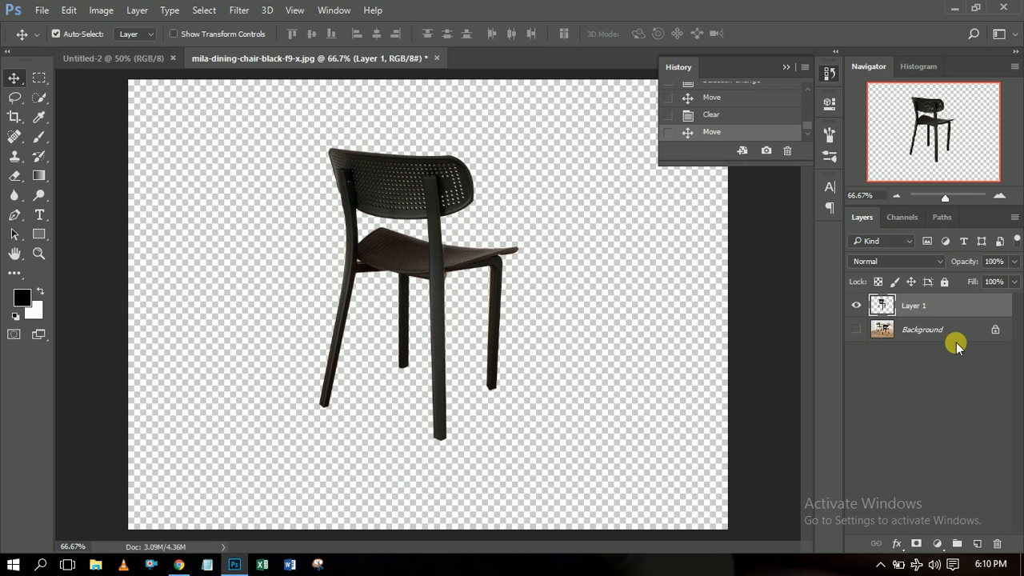
- Add a drop shadow to the chair layer with the Multiply blend mode and 84% opacity
click(981, 312)
double_click(978, 311)
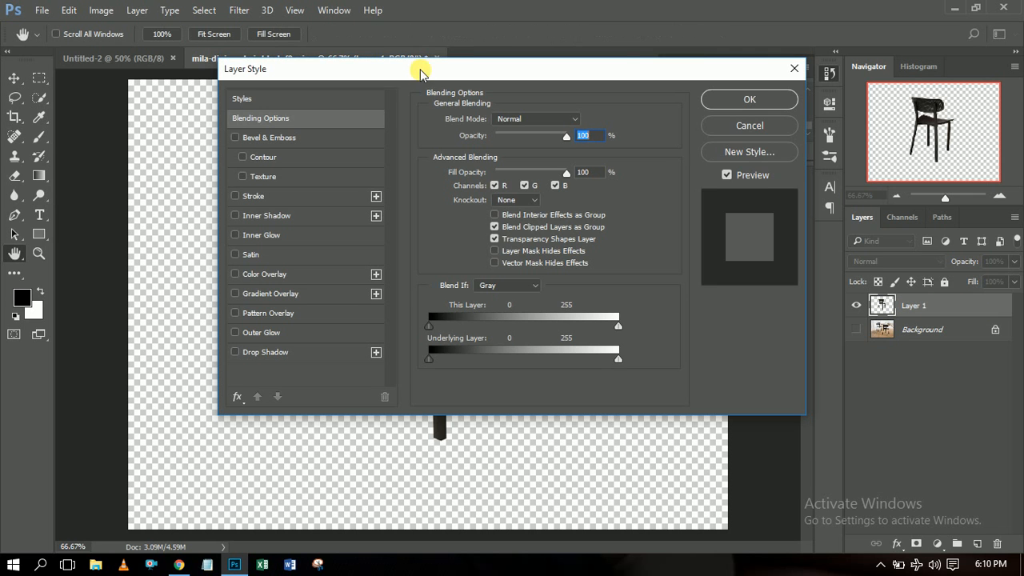
drag(420, 71, 740, 94)
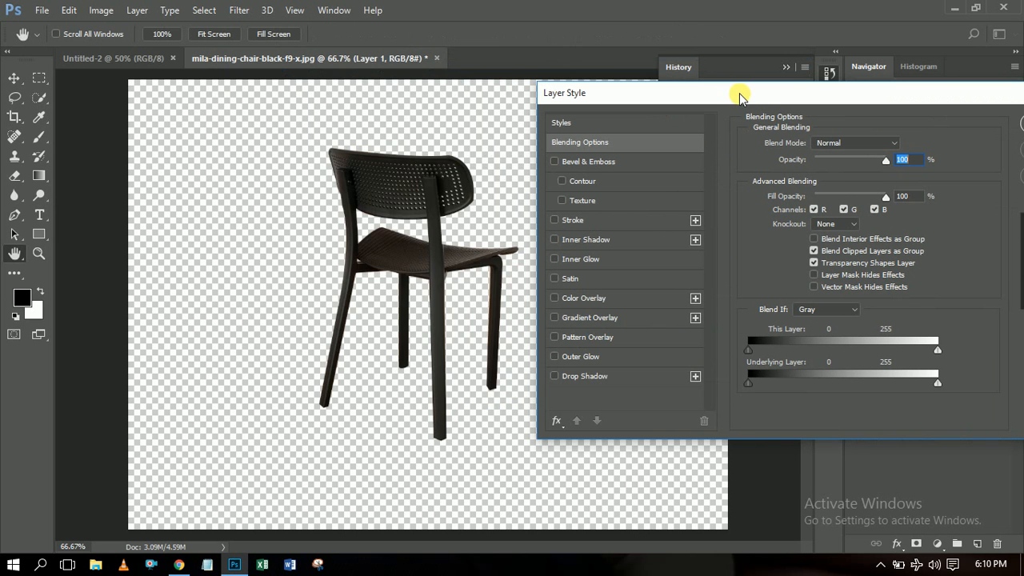
click(578, 377)
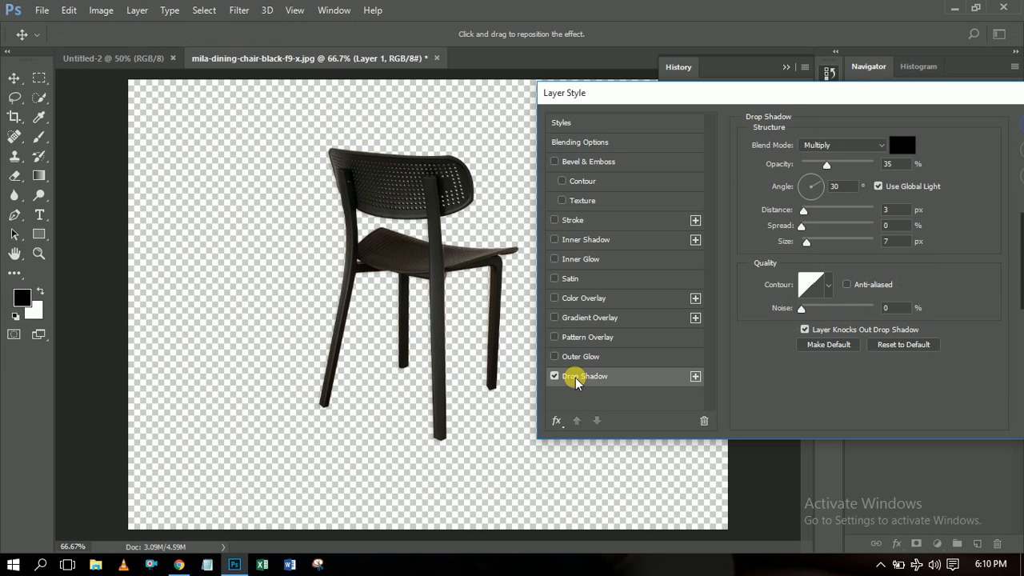
drag(827, 165, 863, 172)
drag(920, 95, 792, 102)
click(939, 131)
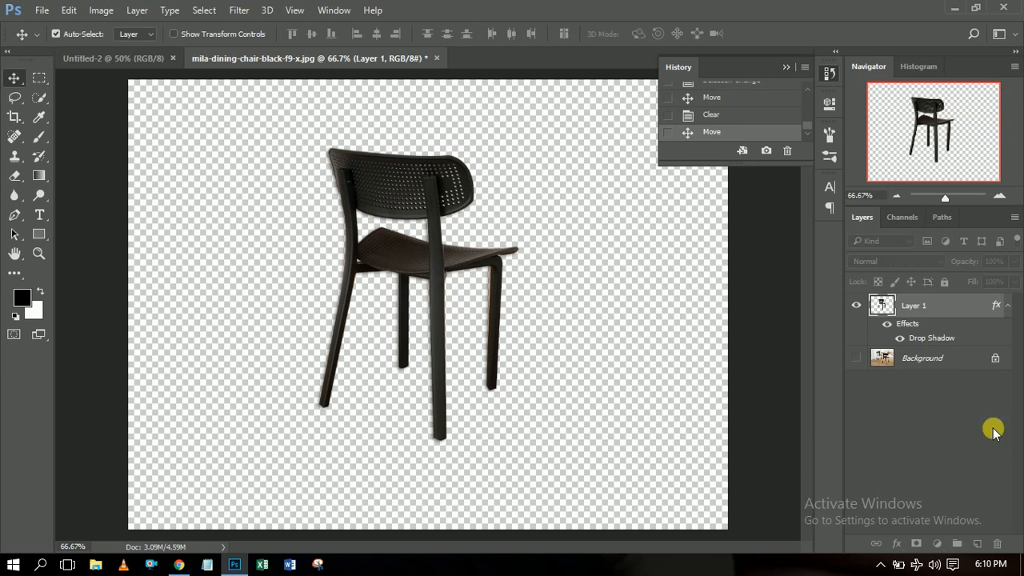
- Create a new empty layer directly above the Background layer and collapse the chair layer's effects list
click(951, 362)
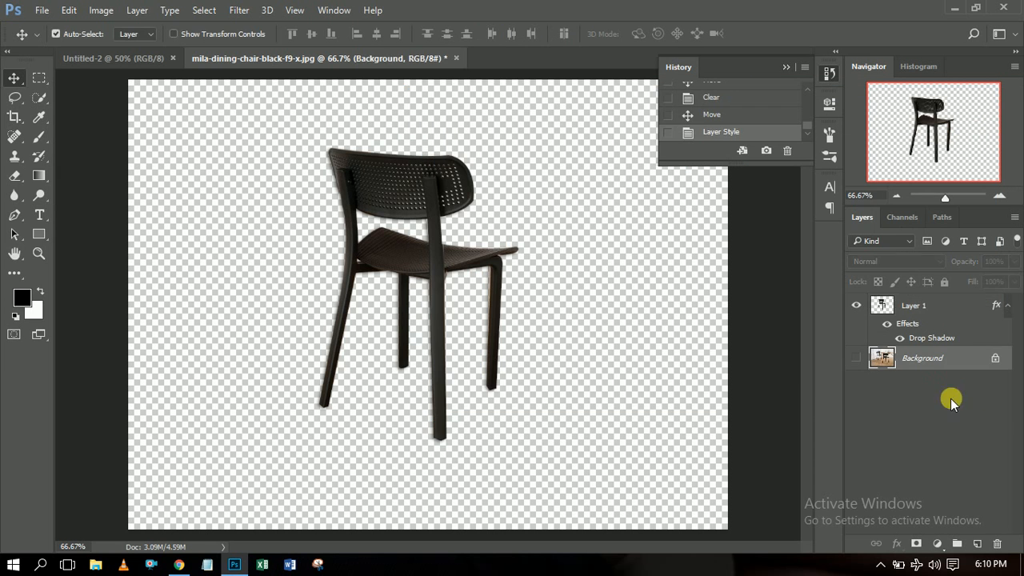
click(1008, 305)
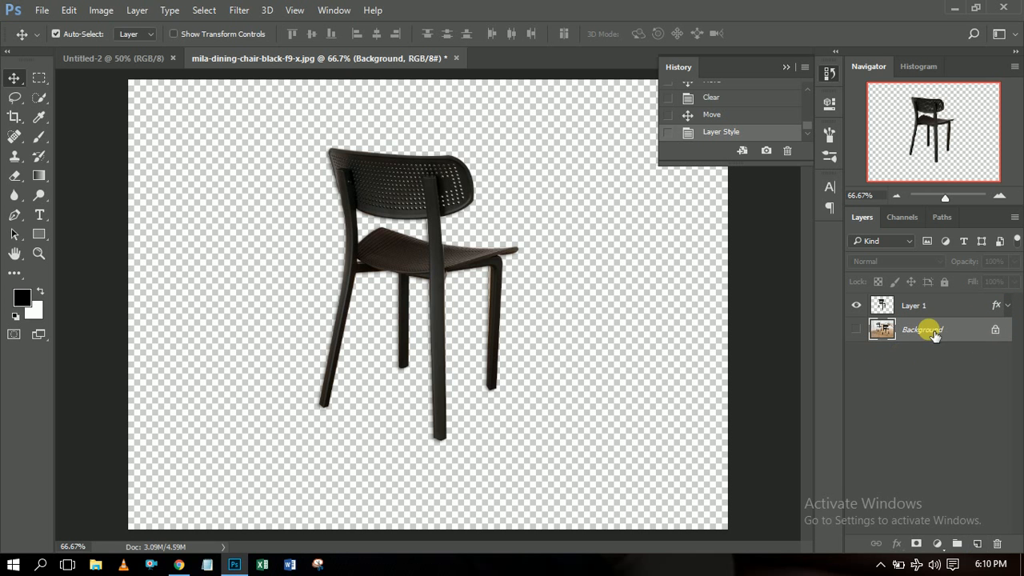
click(978, 545)
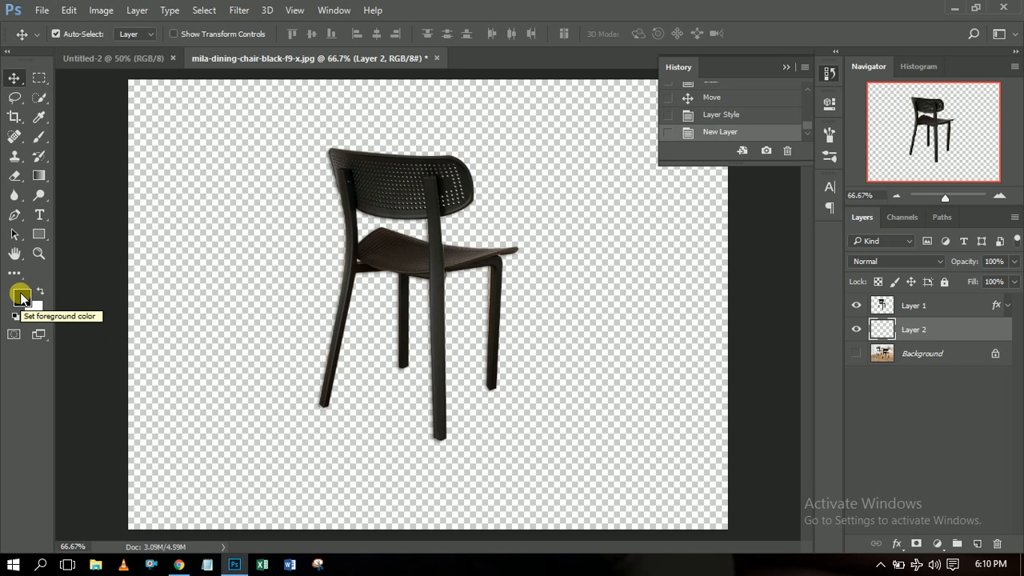
- Swap the foreground colour to white and fill the new layer with it using the Paint Bucket tool
click(40, 289)
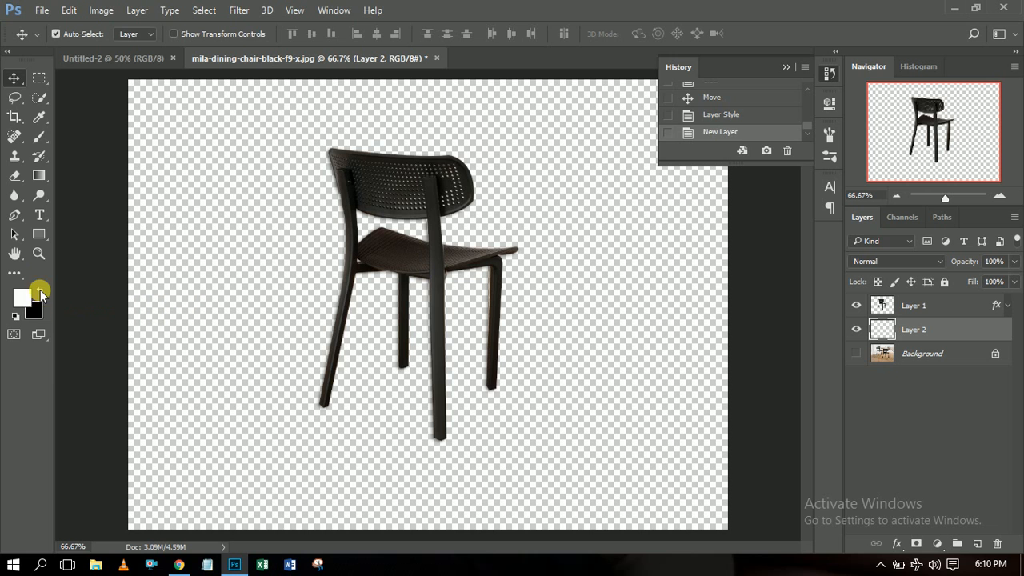
right_click(40, 179)
click(94, 192)
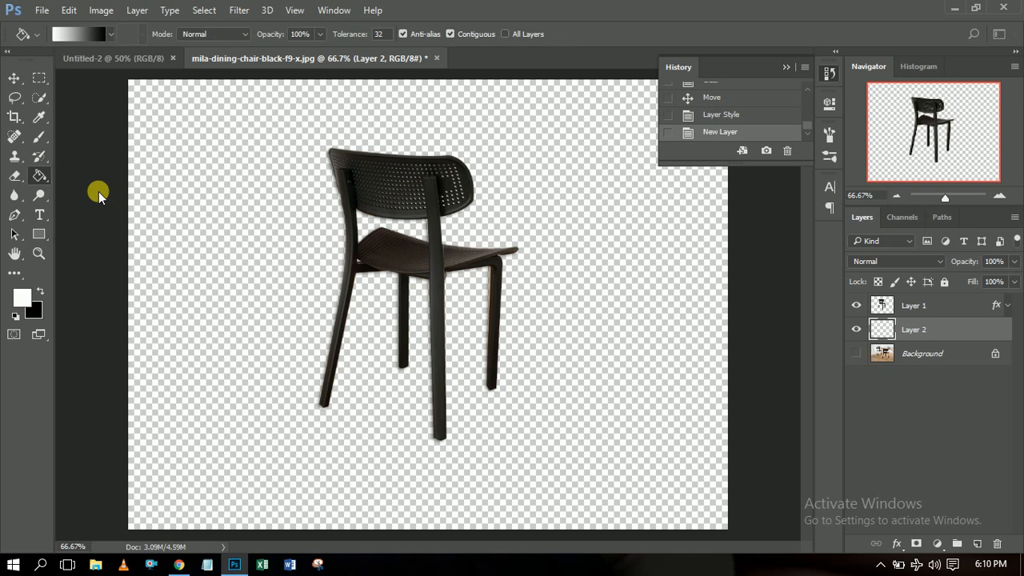
click(243, 271)
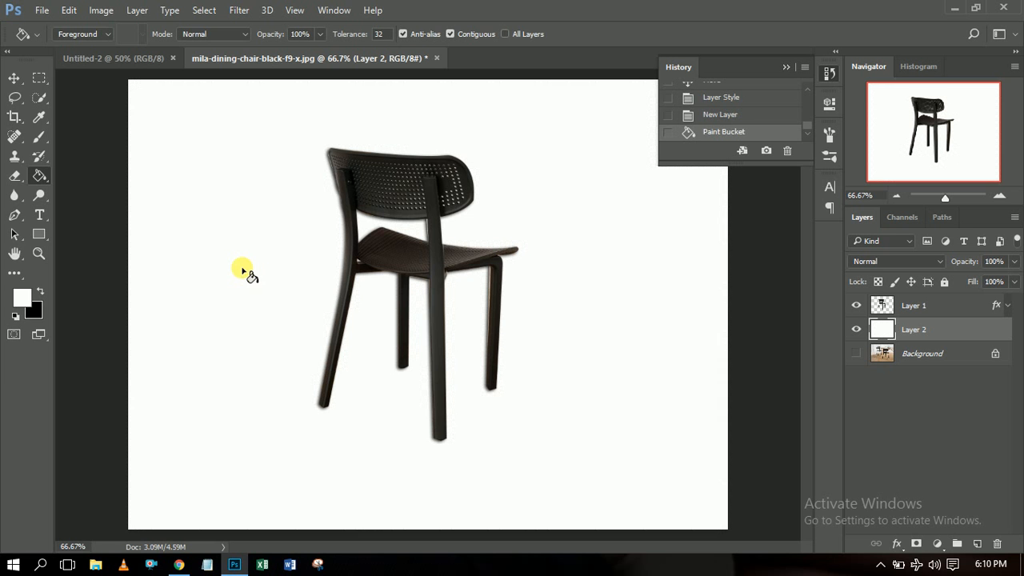
- Move the chair slightly right and down to centre it on the white background
click(20, 79)
mouse_move(422, 190)
mouse_down()
mouse_move(435, 217)
mouse_move(450, 201)
mouse_move(444, 212)
mouse_move(421, 184)
mouse_move(441, 187)
mouse_move(438, 200)
mouse_up()
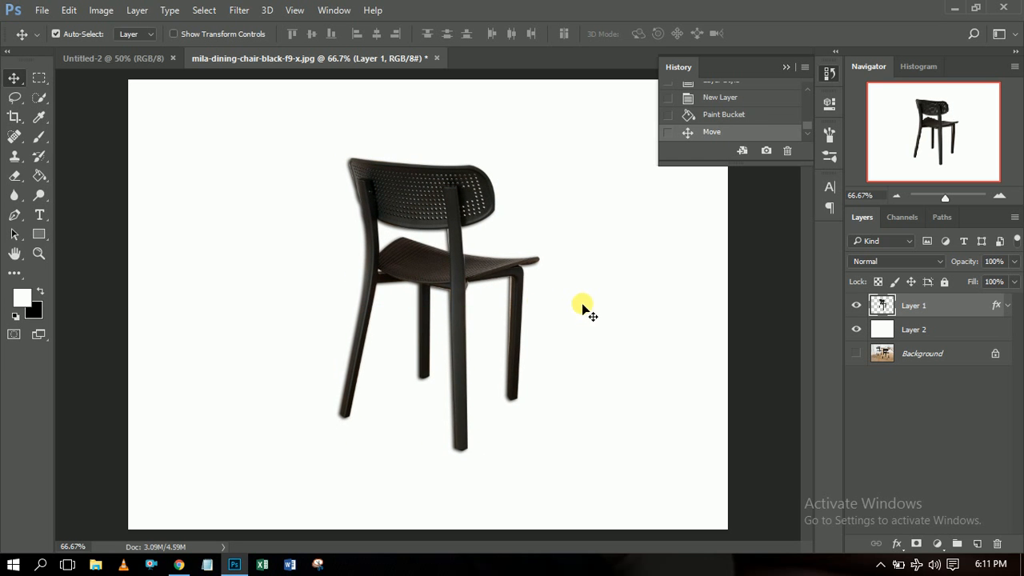
- Set the chair layer's drop shadow to 60% opacity and a distance of 4 px
click(944, 306)
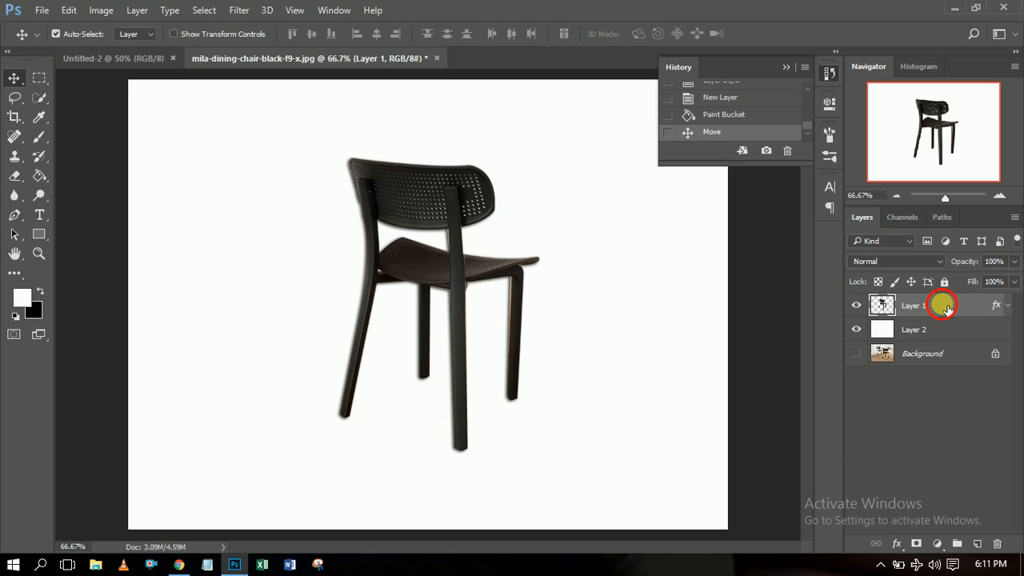
double_click(896, 317)
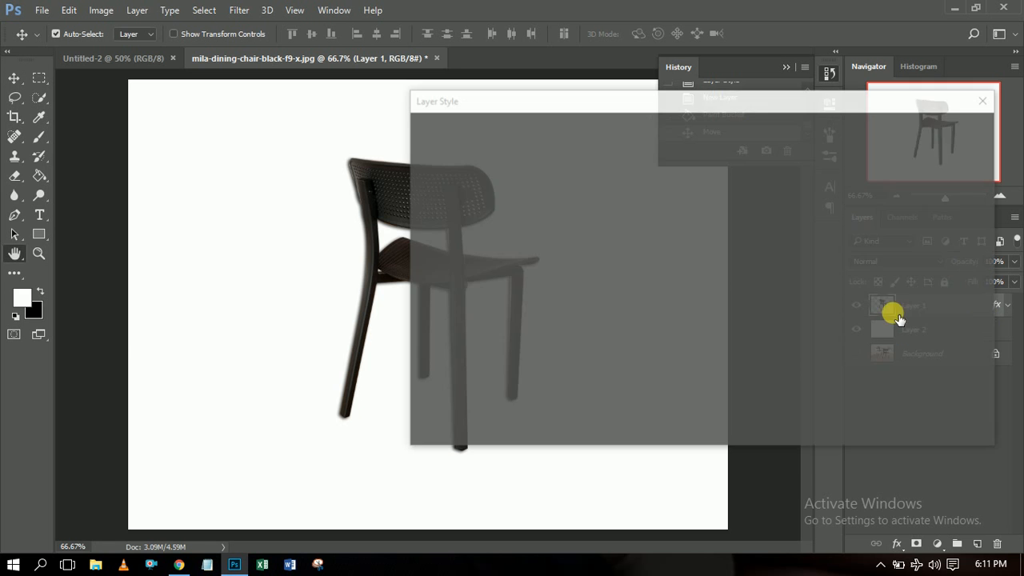
drag(853, 99, 702, 70)
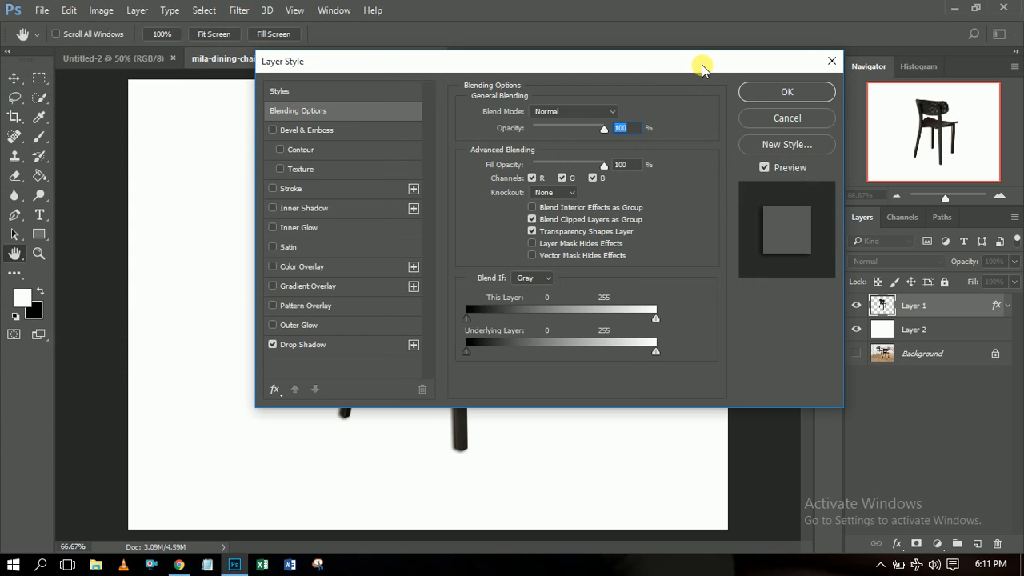
drag(498, 69, 724, 91)
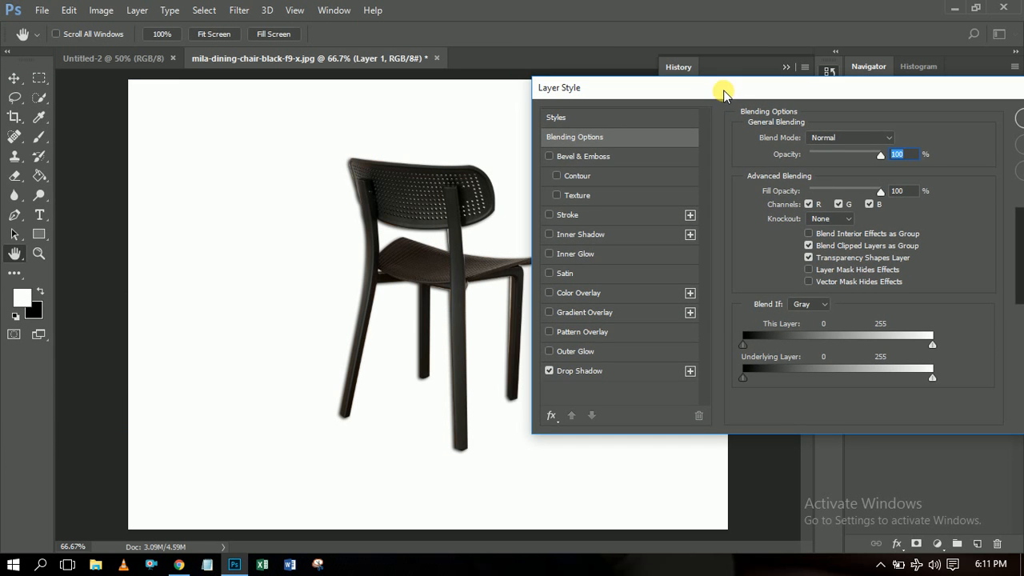
click(619, 370)
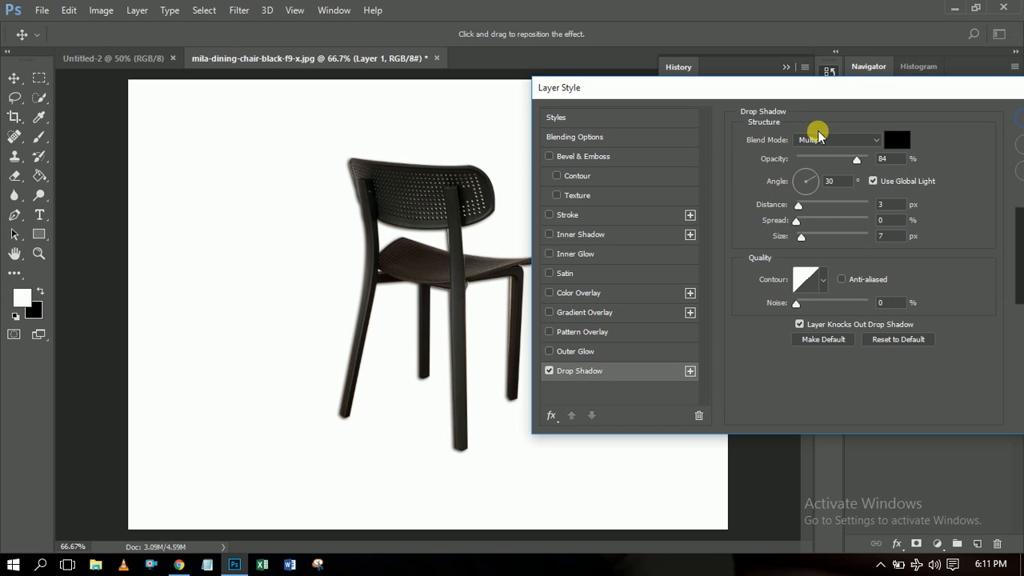
mouse_move(857, 159)
mouse_down()
mouse_move(841, 159)
mouse_move(864, 161)
mouse_up()
mouse_move(800, 209)
mouse_down()
mouse_move(829, 213)
mouse_move(800, 213)
mouse_up()
drag(863, 159, 840, 160)
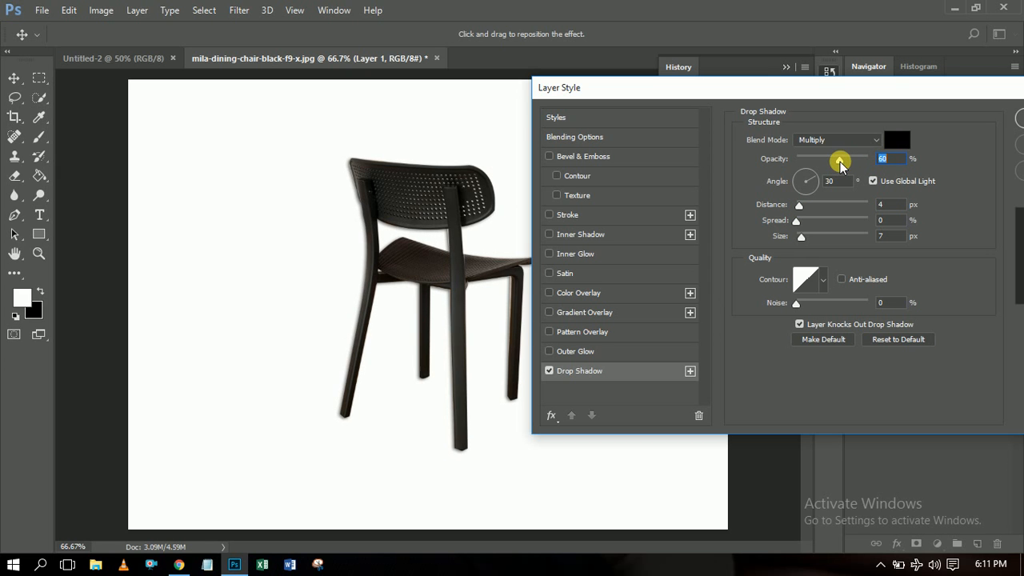
drag(884, 90, 651, 114)
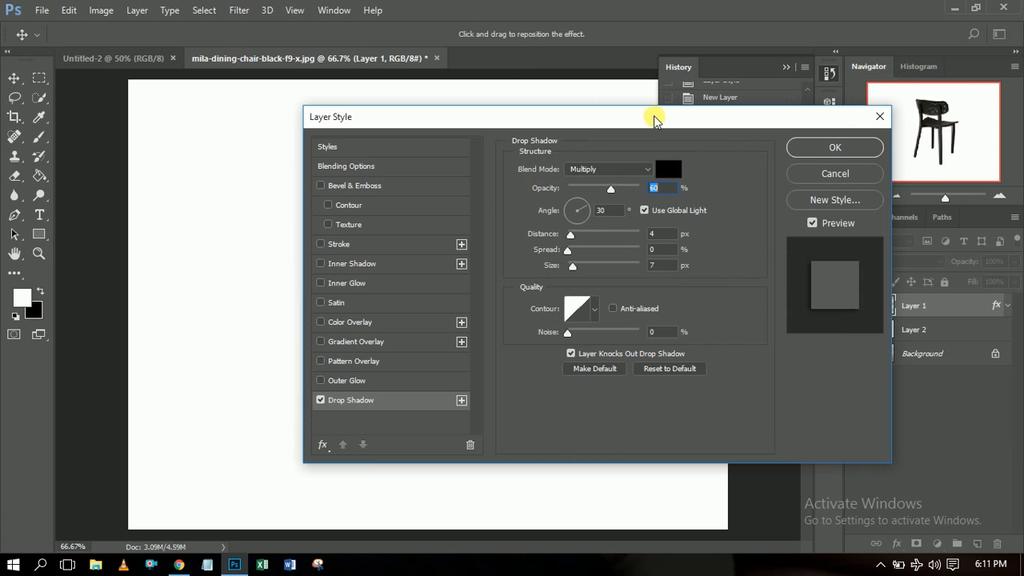
click(864, 149)
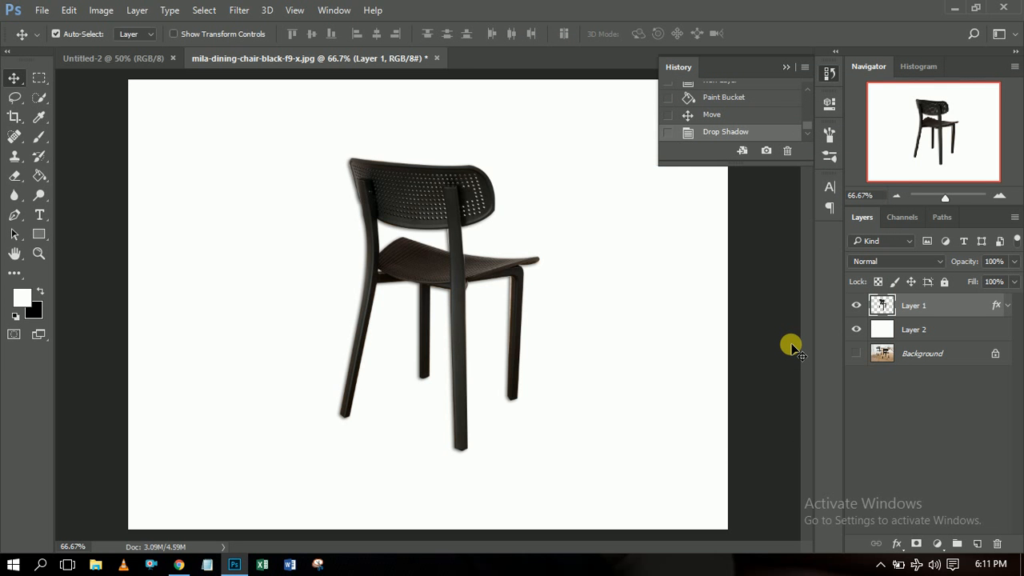